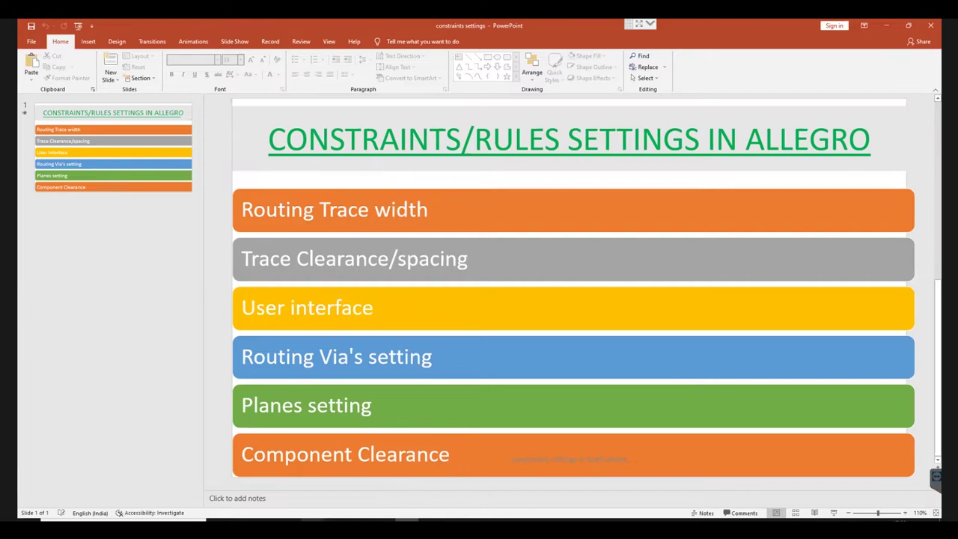
Step: Bring Allegro PCB Designer forward and launch Constraint Manager from Setup > Constraints
{"action": "mouse_move", "coordinate": [458, 490]}
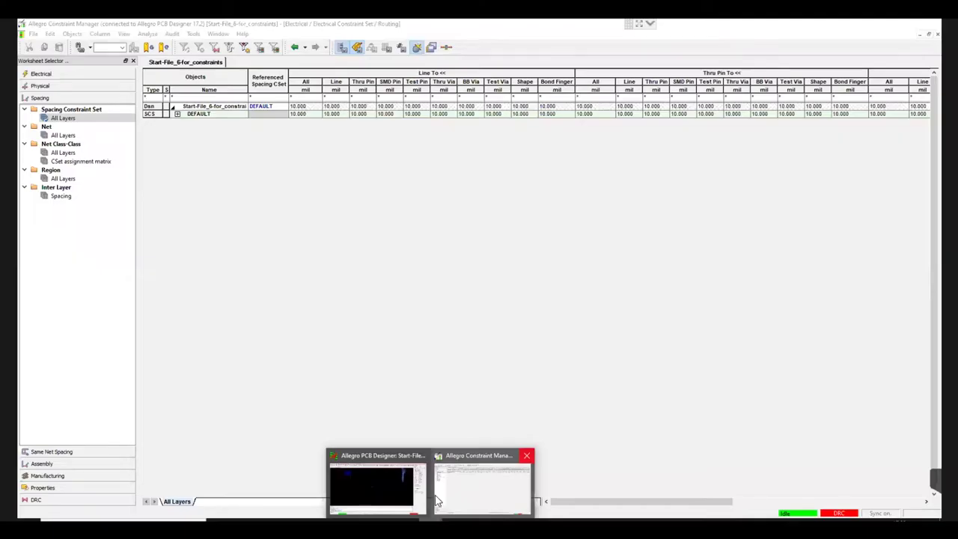
{"action": "left_click", "coordinate": [378, 487]}
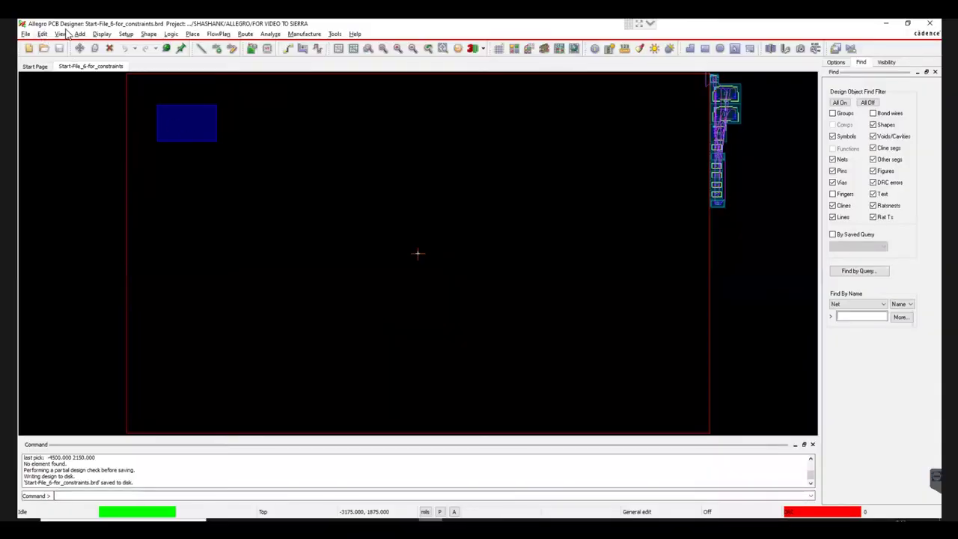
{"action": "left_click", "coordinate": [127, 35]}
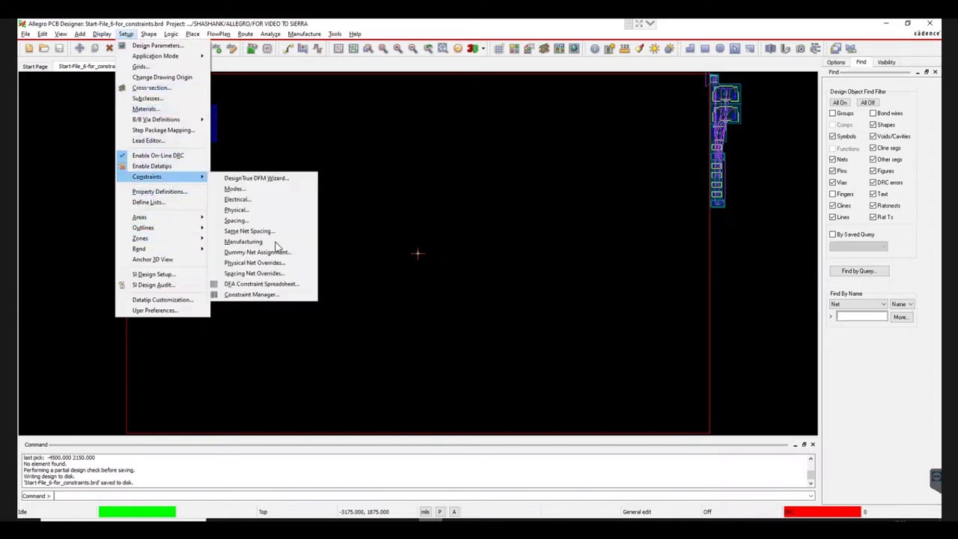
{"action": "left_click", "coordinate": [689, 154]}
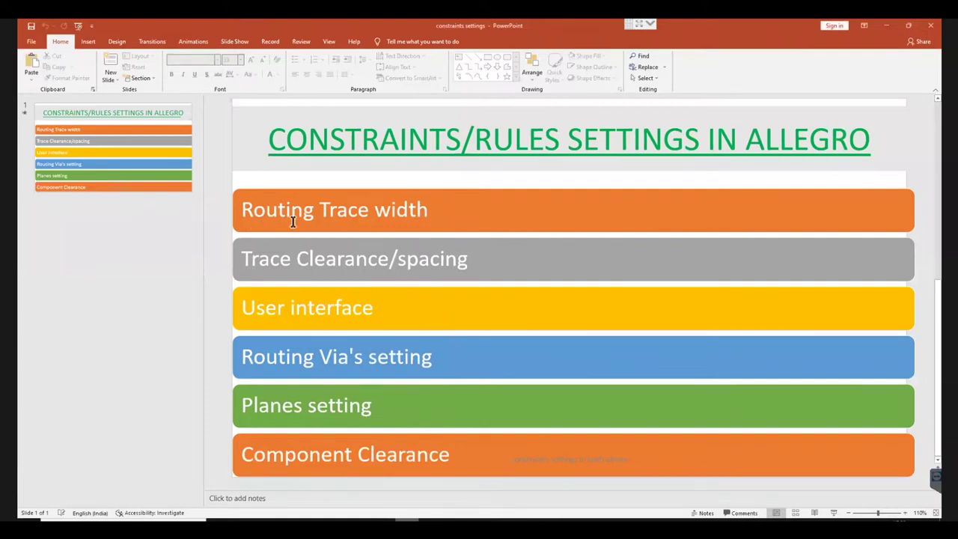
Step: Create a new Physical CSet named NORMAL SIGNAL from DEFAULT in the All Layers worksheet
{"action": "left_click", "coordinate": [501, 479]}
{"action": "left_click", "coordinate": [68, 86]}
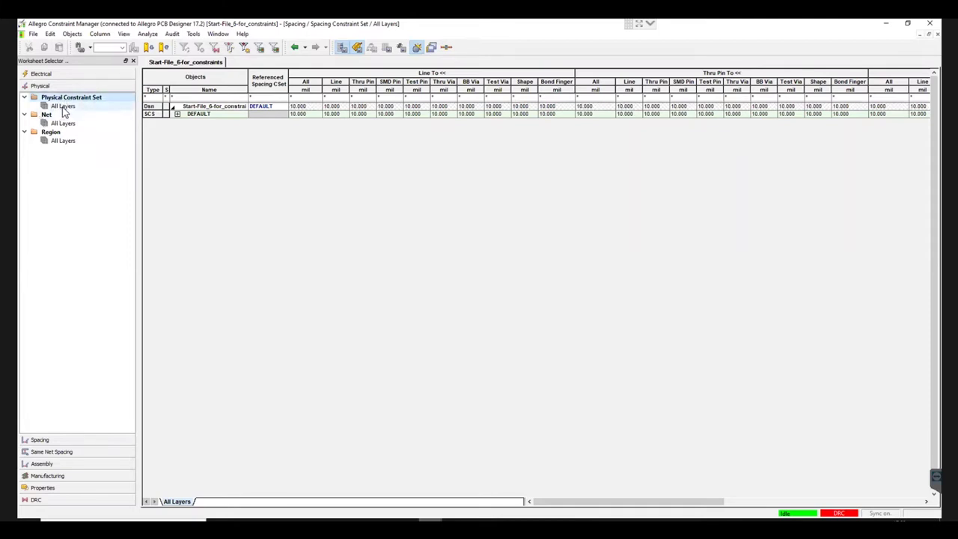
{"action": "left_click", "coordinate": [63, 107]}
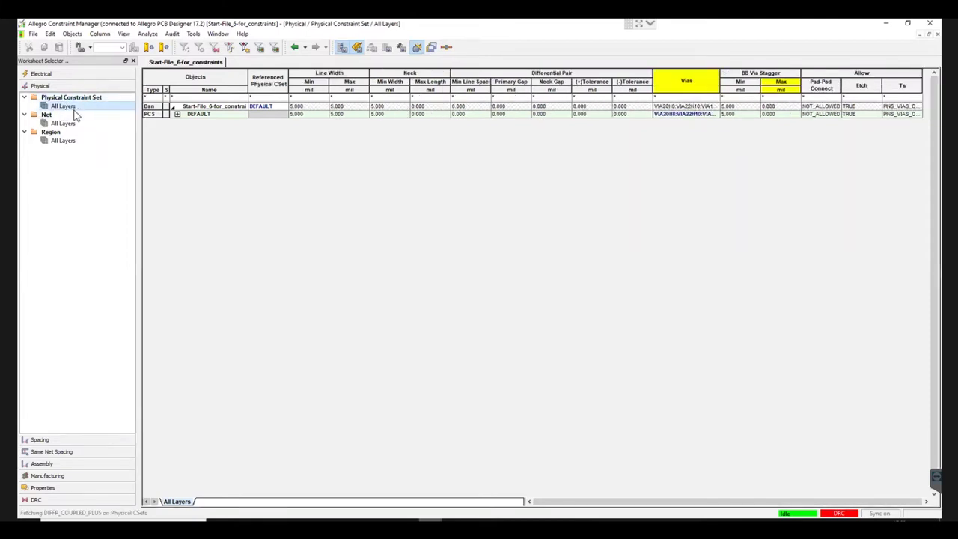
{"action": "right_click", "coordinate": [217, 115]}
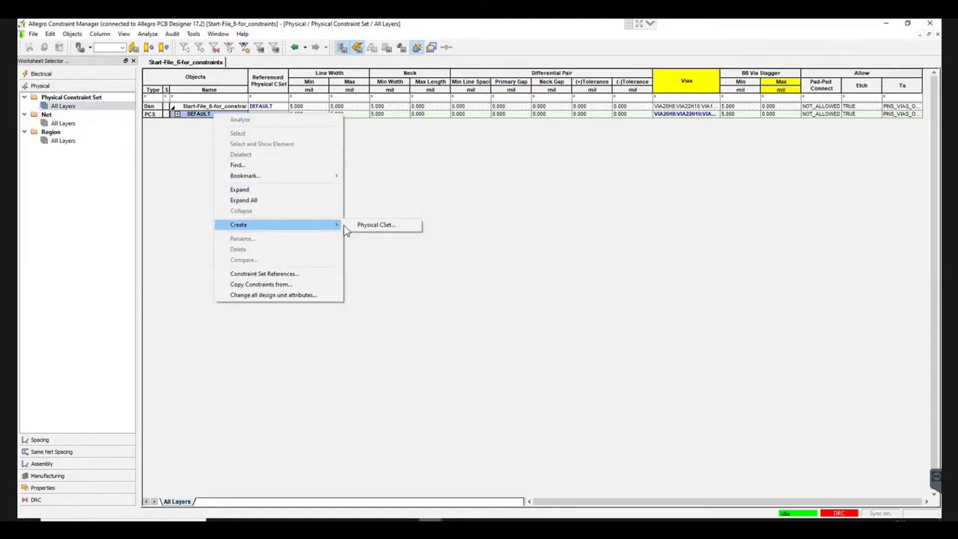
{"action": "left_click", "coordinate": [404, 228]}
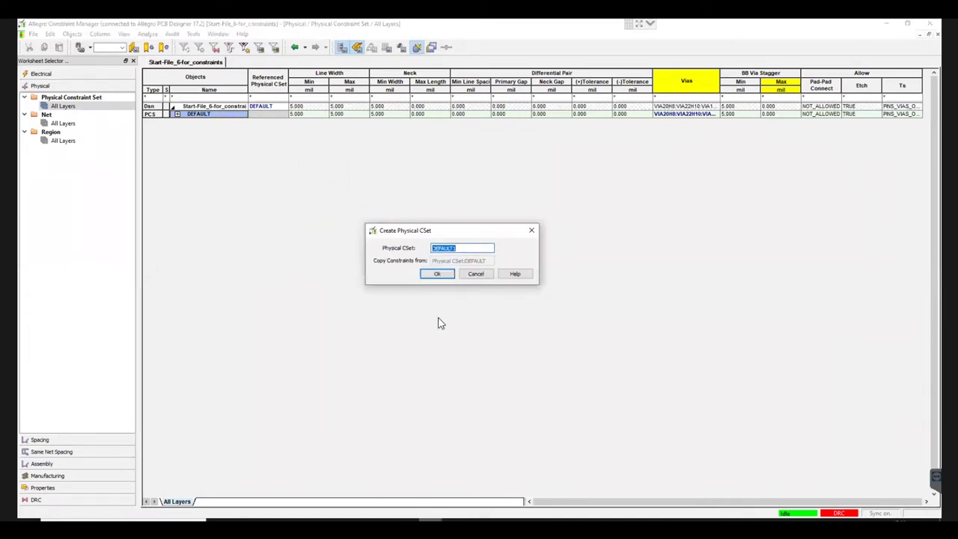
{"action": "type", "text": "NORMAL SIGNAL"}
{"action": "left_click", "coordinate": [435, 275]}
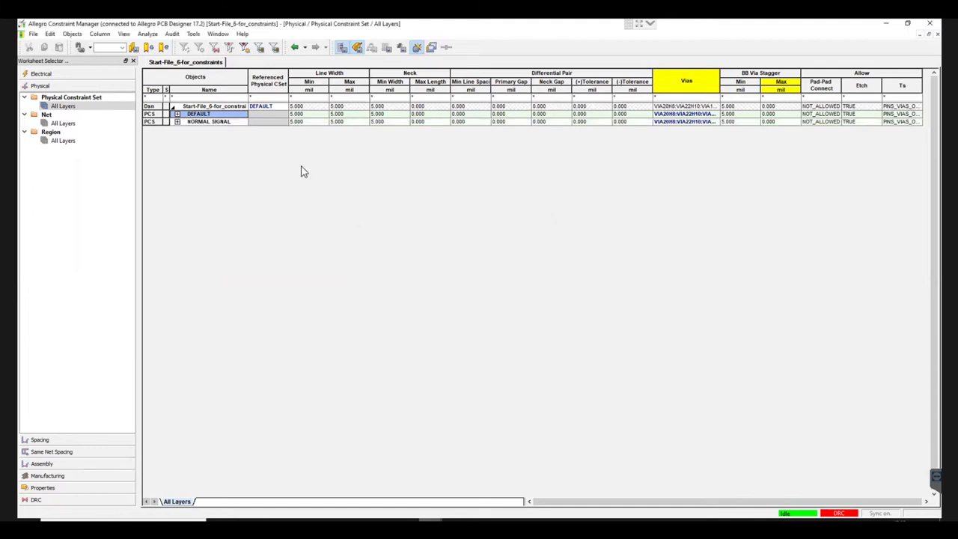
Step: Set NORMAL SIGNAL's maximum line width to 12 mil, leaving the minimum at 5 mil
{"action": "left_click", "coordinate": [208, 121]}
{"action": "left_click", "coordinate": [356, 122]}
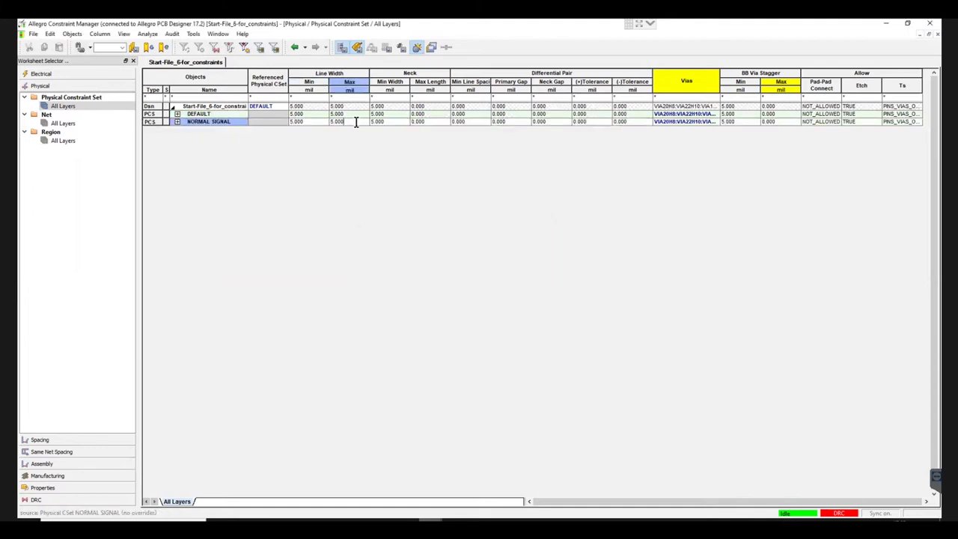
{"action": "left_click_drag", "start_coordinate": [345, 122], "coordinate": [320, 123]}
{"action": "type", "text": "12"}
{"action": "left_click", "coordinate": [320, 122]}
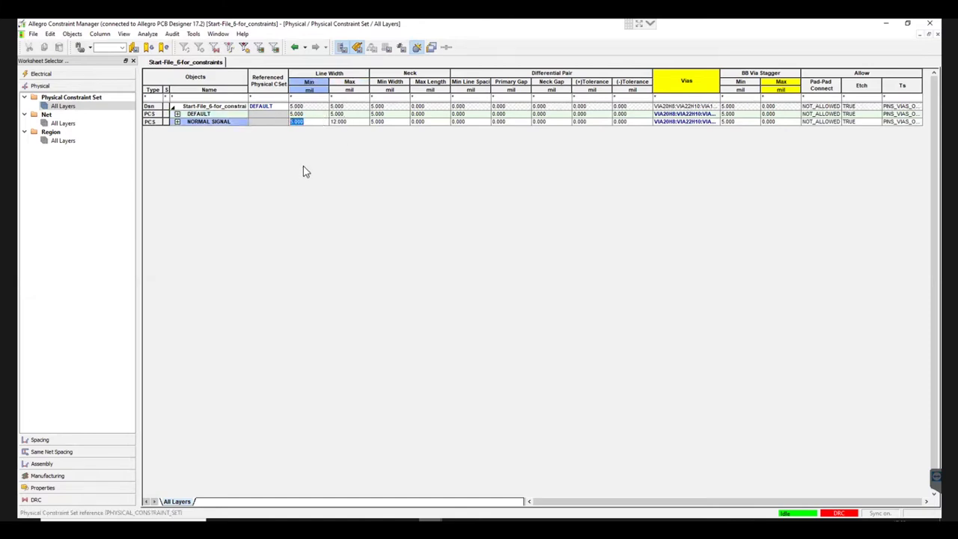
{"action": "left_click", "coordinate": [338, 121]}
{"action": "key", "text": "alt+Tab"}
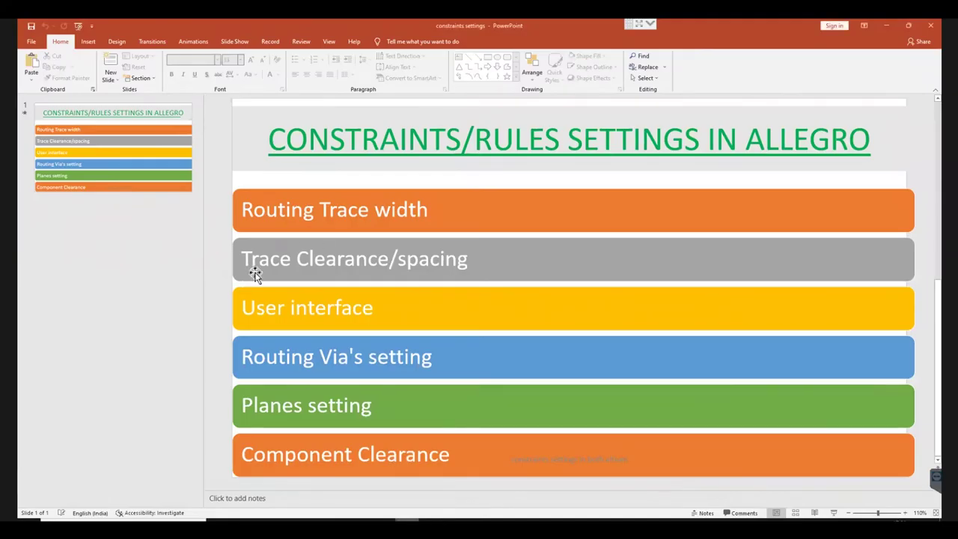
{"action": "mouse_move", "coordinate": [410, 517]}
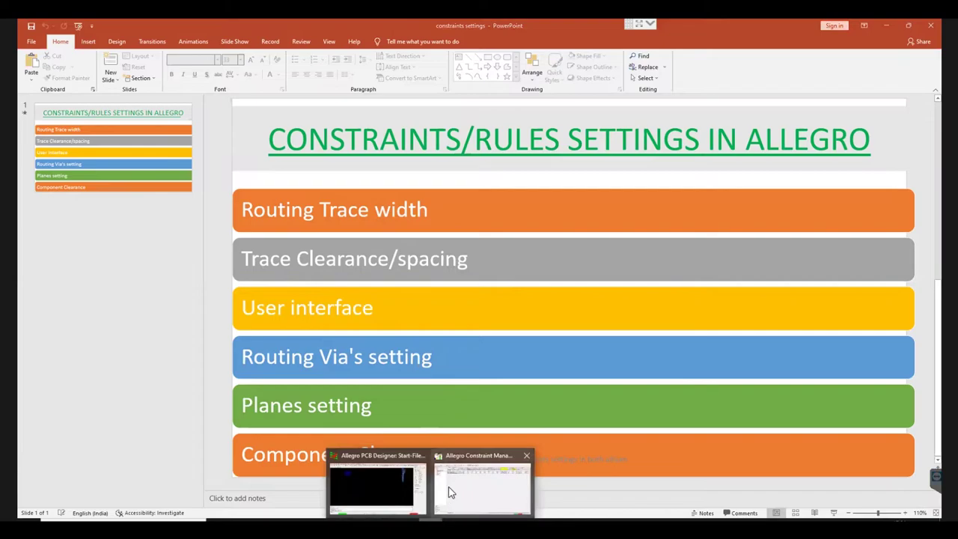
{"action": "left_click", "coordinate": [480, 481]}
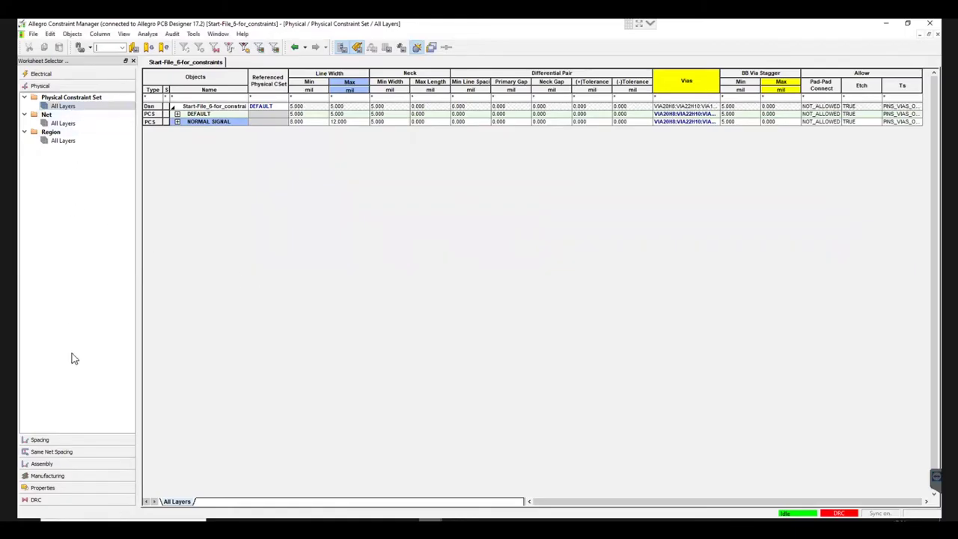
Step: Create a Spacing CSet named NORMAL SIG from DEFAULT in the Spacing All Layers worksheet
{"action": "left_click", "coordinate": [50, 442]}
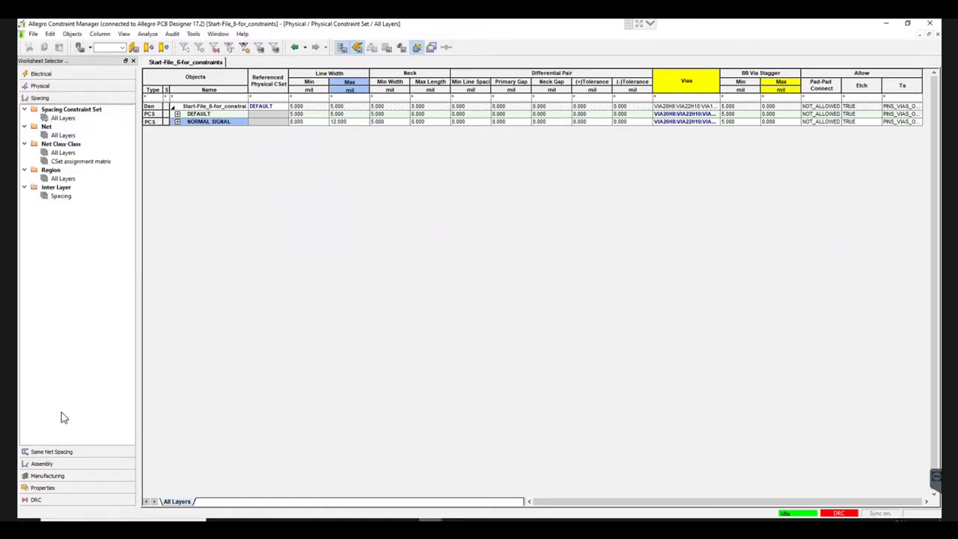
{"action": "left_click", "coordinate": [64, 119]}
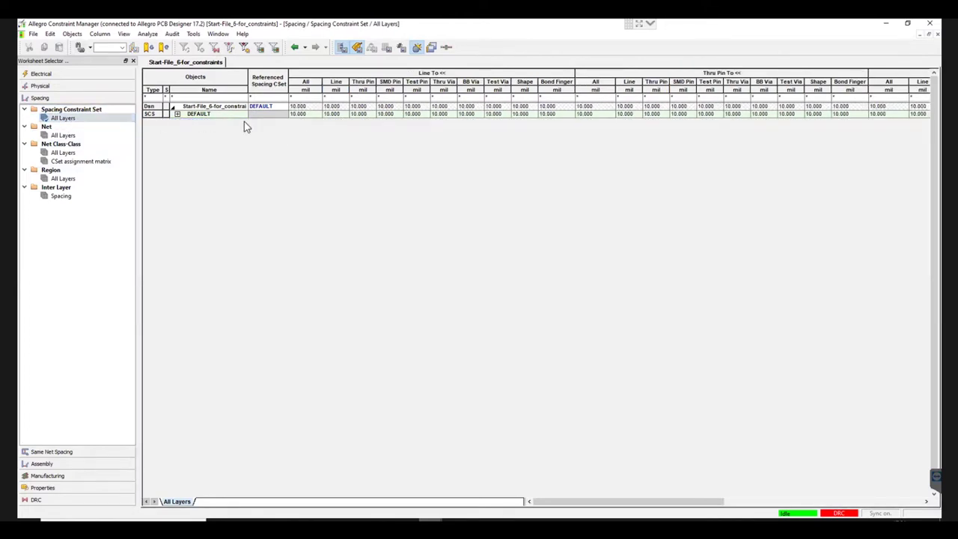
{"action": "right_click", "coordinate": [223, 115]}
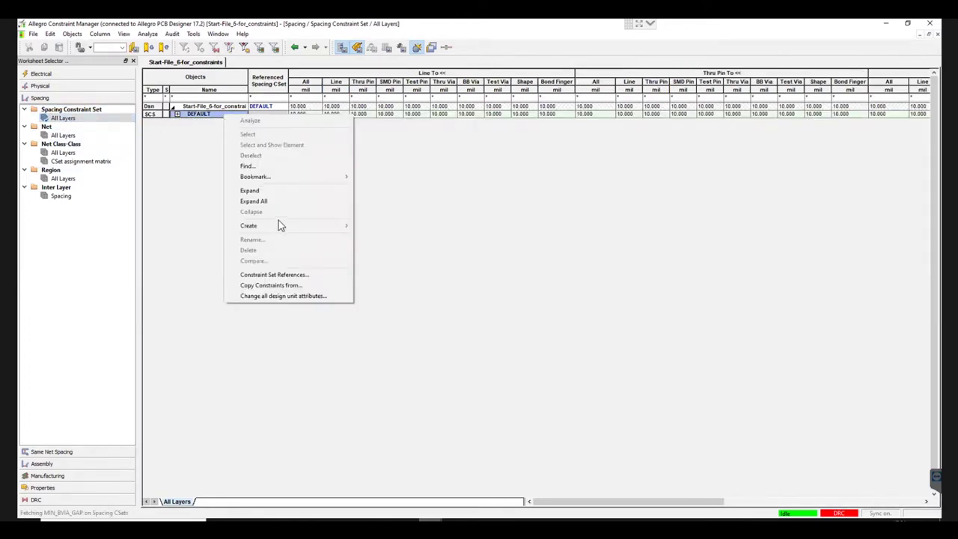
{"action": "mouse_move", "coordinate": [304, 227]}
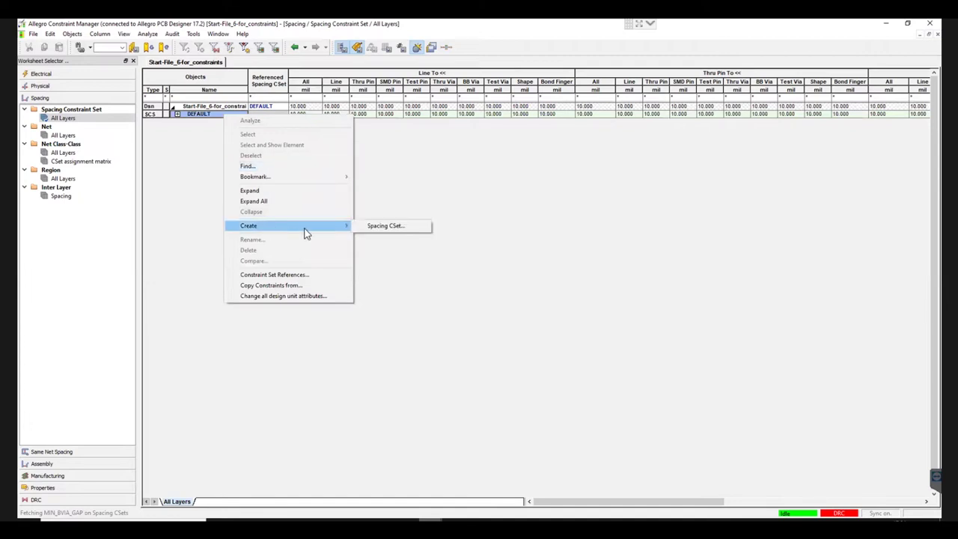
{"action": "left_click", "coordinate": [416, 227]}
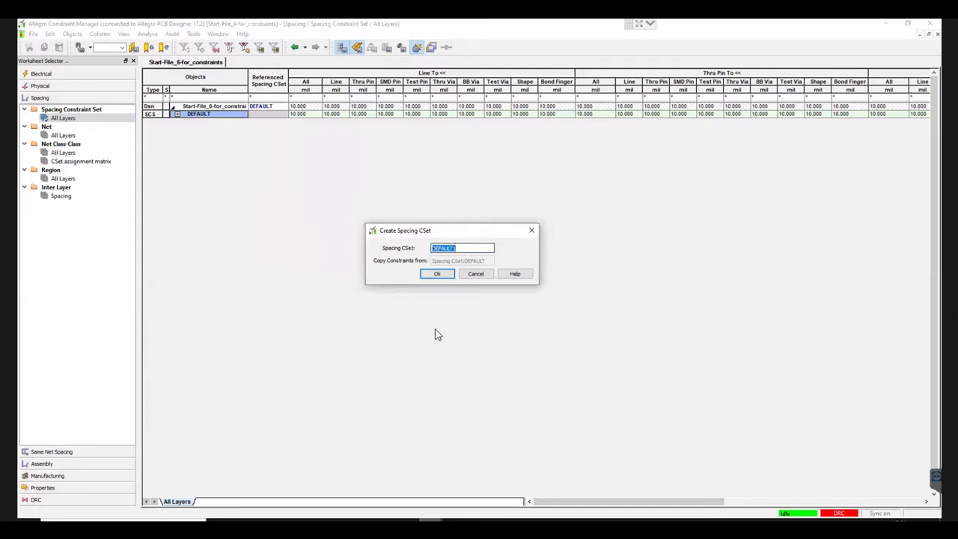
{"action": "key", "text": "BackSpace"}
{"action": "type", "text": "NORMAL SIG"}
{"action": "left_click", "coordinate": [438, 274]}
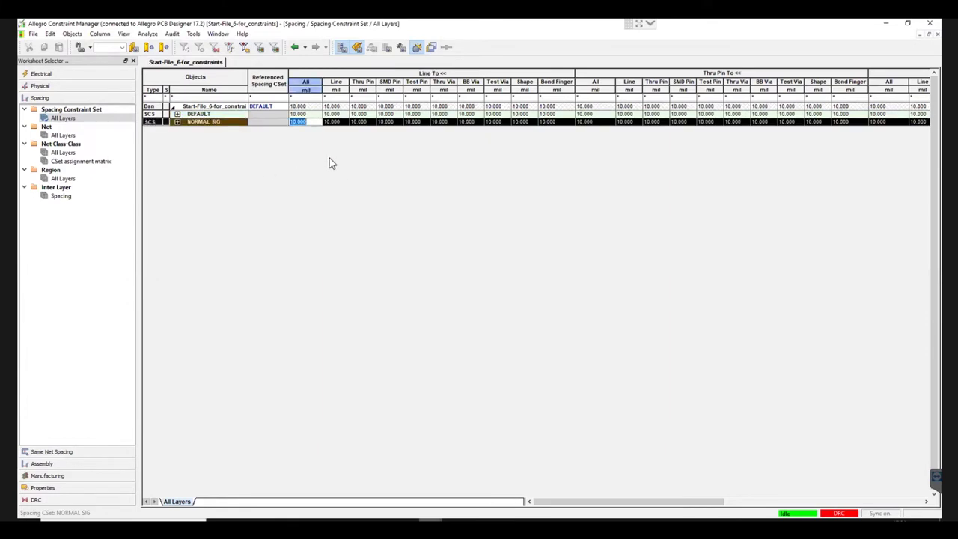
Step: Set NORMAL SIG's Line, Thru Pin and SMD Pin spacing to 8 mil each
{"action": "key", "text": "Tab"}
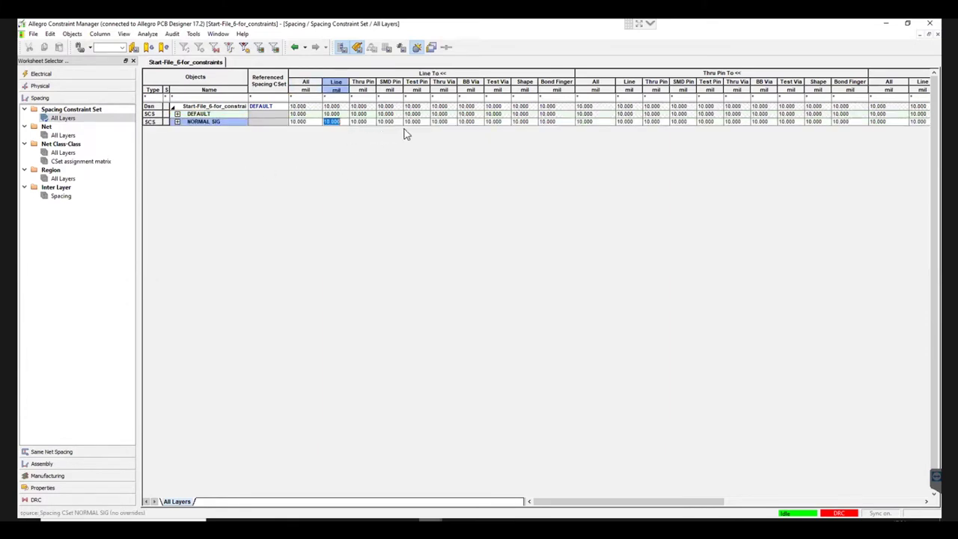
{"action": "key", "text": "shift+Tab"}
{"action": "left_click", "coordinate": [331, 121]}
{"action": "type", "text": "8"}
{"action": "left_click", "coordinate": [364, 120]}
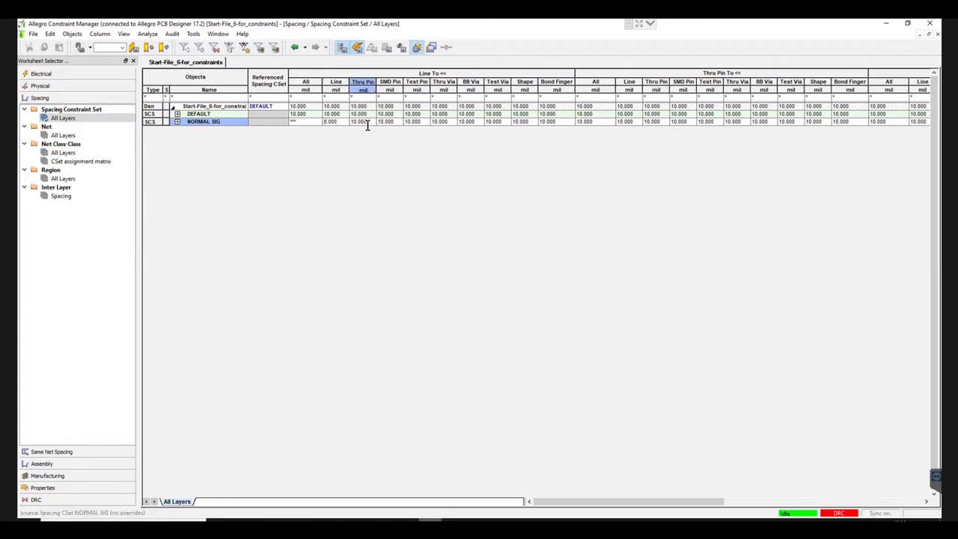
{"action": "type", "text": "8"}
{"action": "key", "text": "Tab"}
{"action": "type", "text": "8"}
{"action": "key", "text": "Tab"}
{"action": "left_click", "coordinate": [565, 123], "text": "shift"}
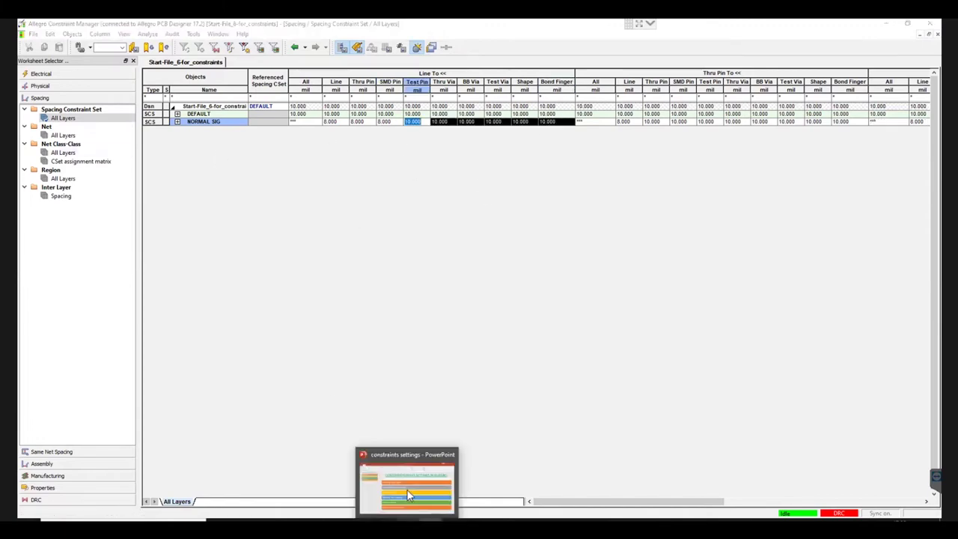
Step: Close Constraint Manager and save the constraint changes to the design
{"action": "left_click", "coordinate": [415, 479]}
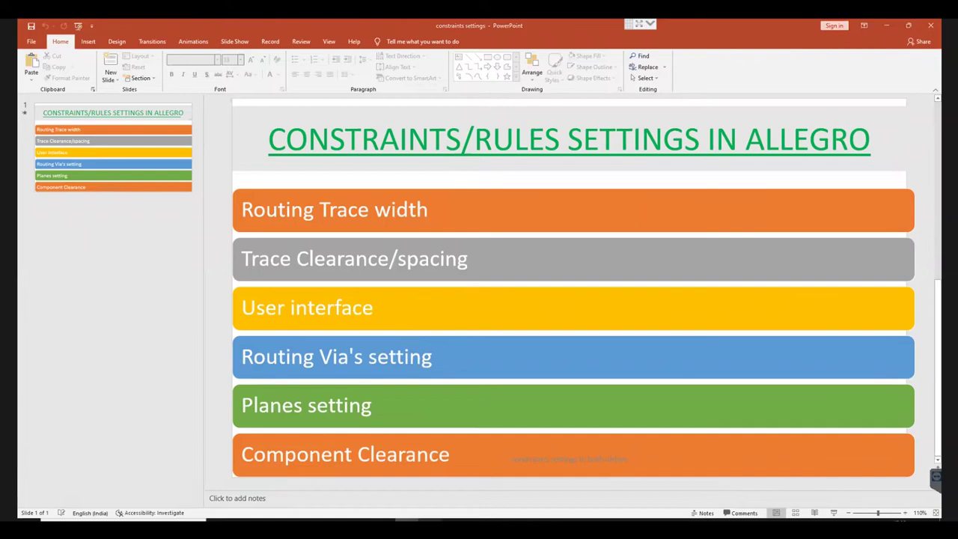
{"action": "mouse_move", "coordinate": [419, 520]}
{"action": "left_click", "coordinate": [527, 456]}
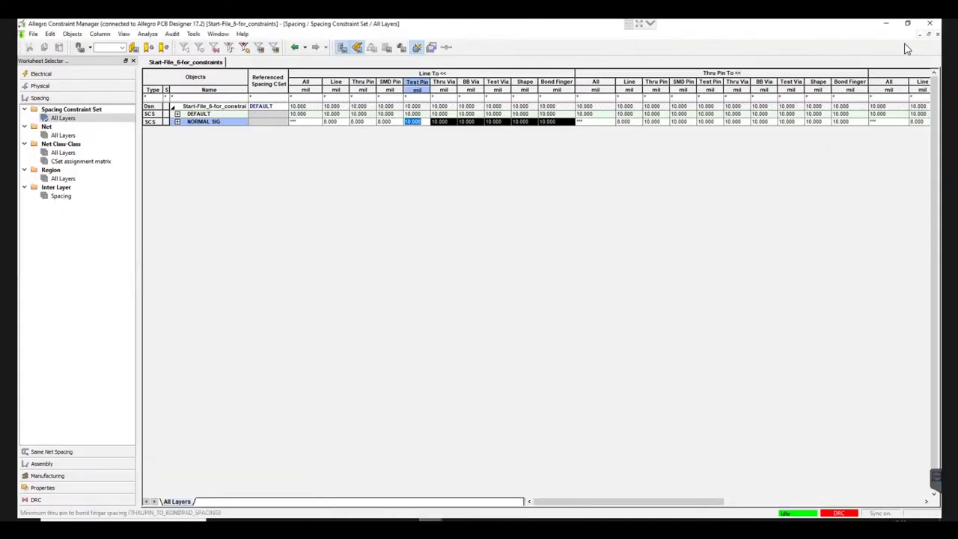
{"action": "left_click", "coordinate": [534, 285]}
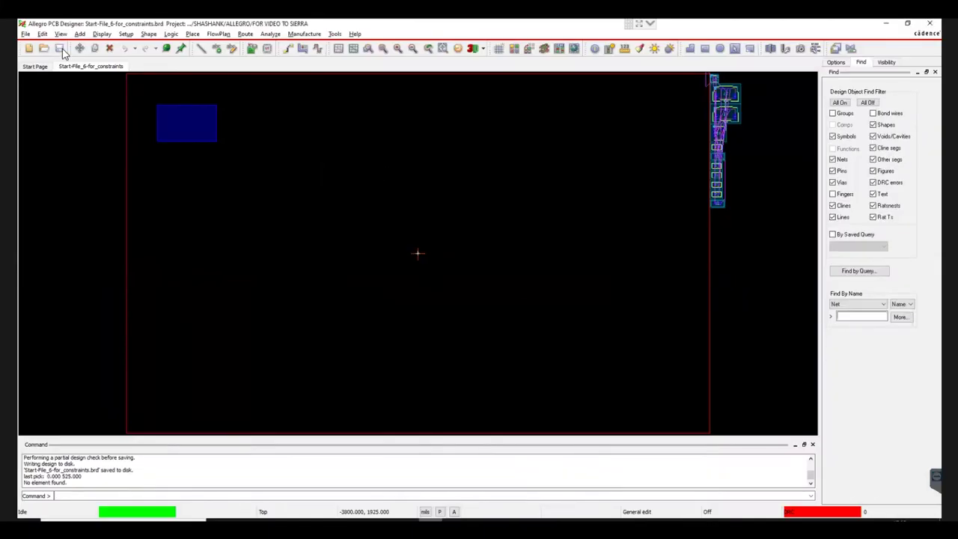
Step: In User Preferences, replace the padpath library directory with the FOR VIDEO TO SIERRA folder
{"action": "left_click", "coordinate": [126, 34]}
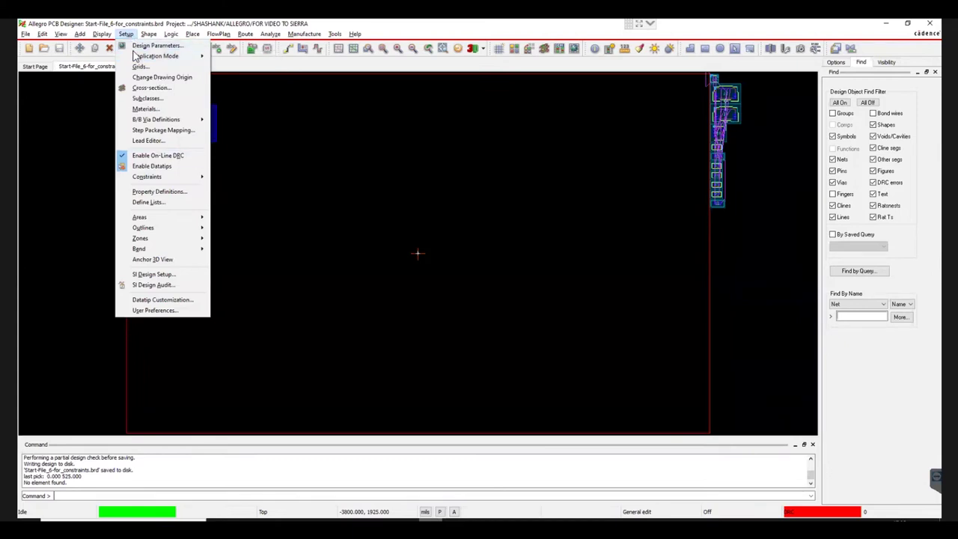
{"action": "left_click", "coordinate": [203, 310]}
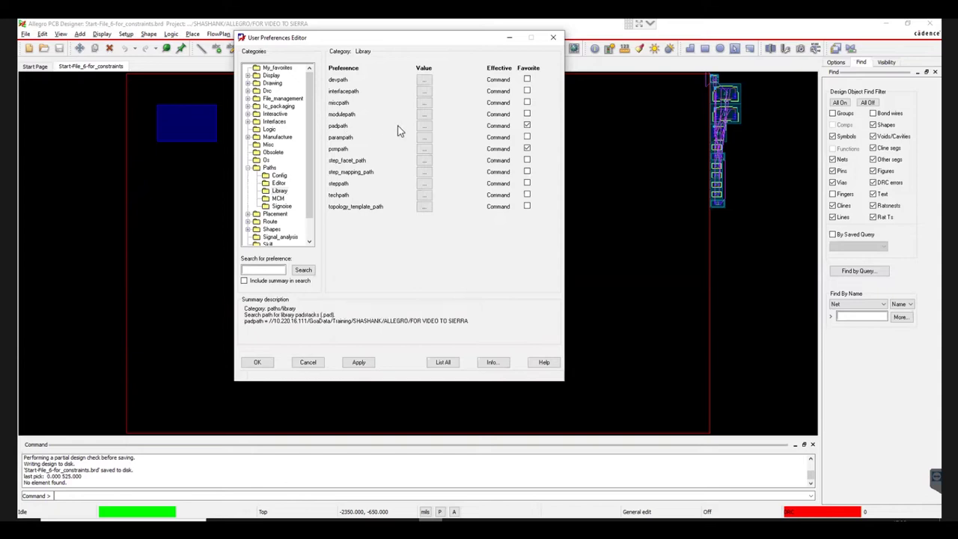
{"action": "left_click", "coordinate": [424, 126]}
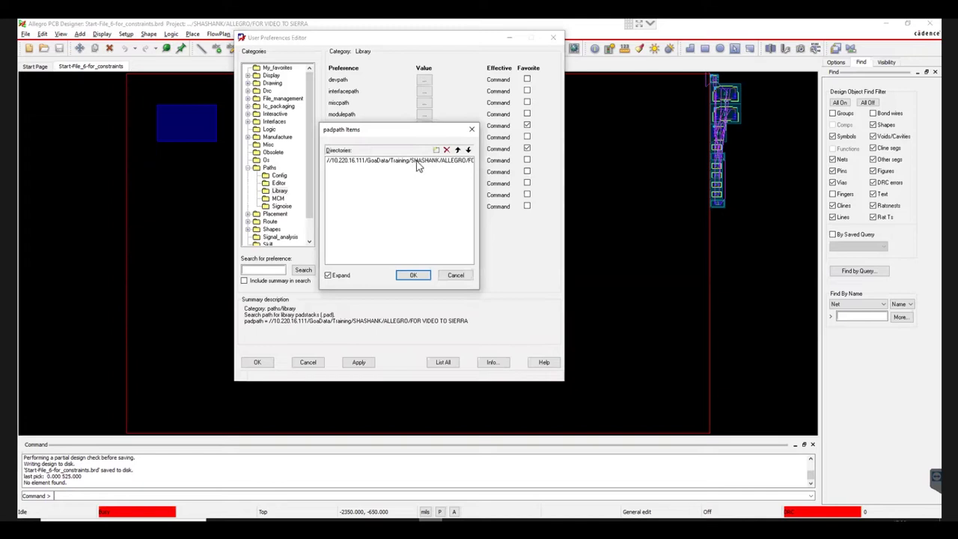
{"action": "left_click", "coordinate": [421, 160]}
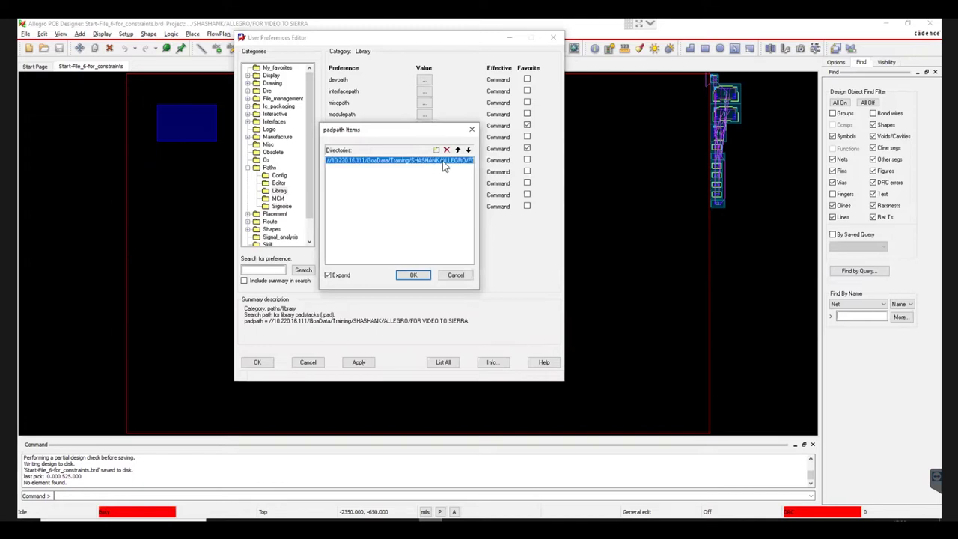
{"action": "left_click", "coordinate": [447, 149]}
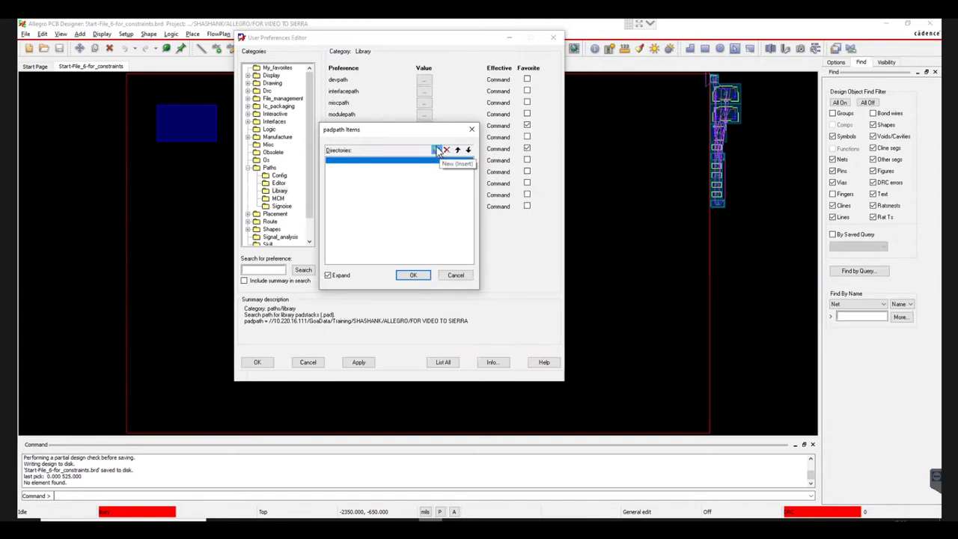
{"action": "left_click", "coordinate": [438, 150]}
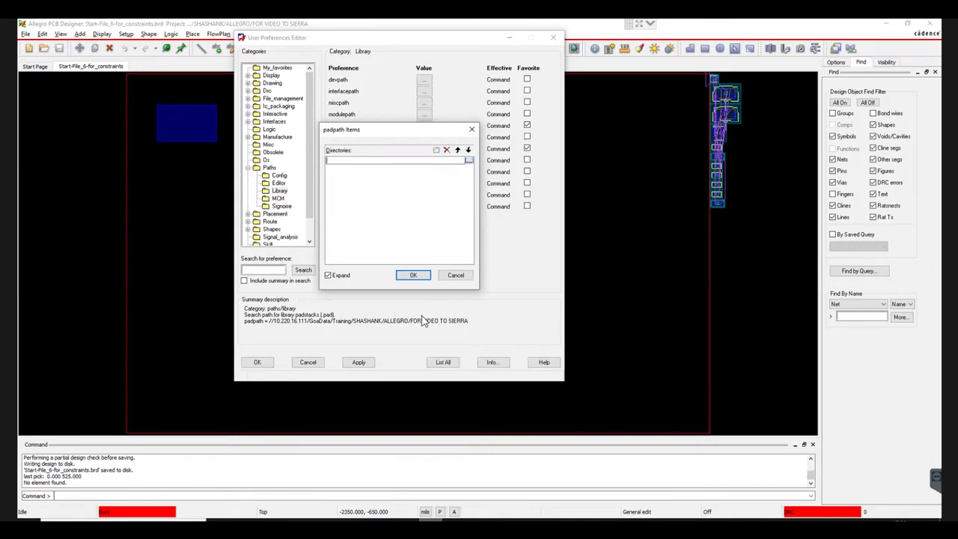
{"action": "mouse_move", "coordinate": [345, 479]}
{"action": "left_click", "coordinate": [340, 455]}
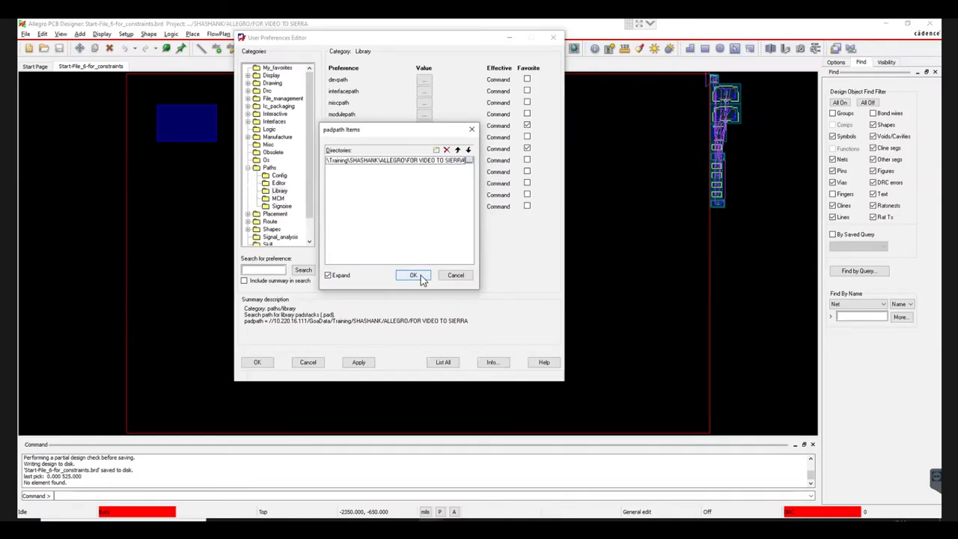
{"action": "left_click", "coordinate": [412, 274]}
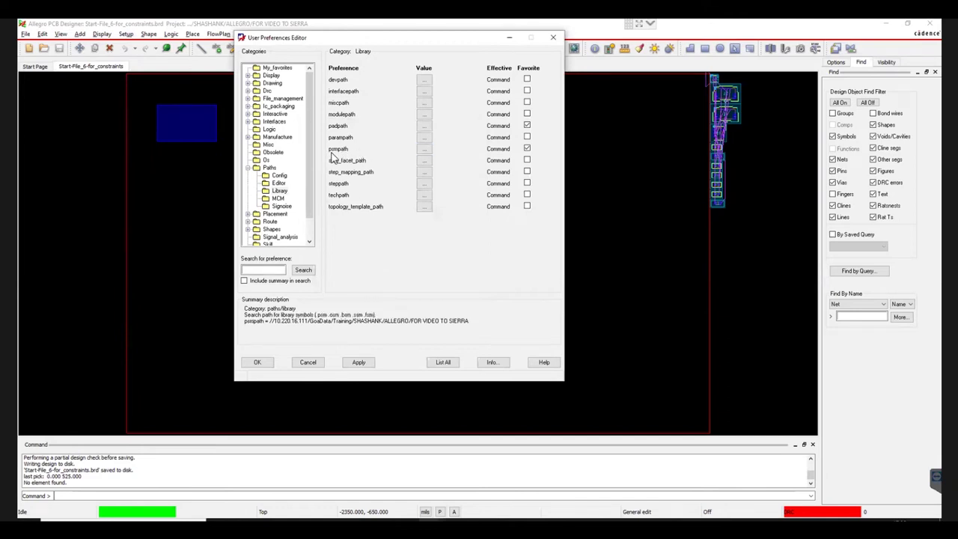
Step: Replace the psmpath directory with the pasted FOR VIDEO TO SIERRA folder path
{"action": "left_click", "coordinate": [423, 150]}
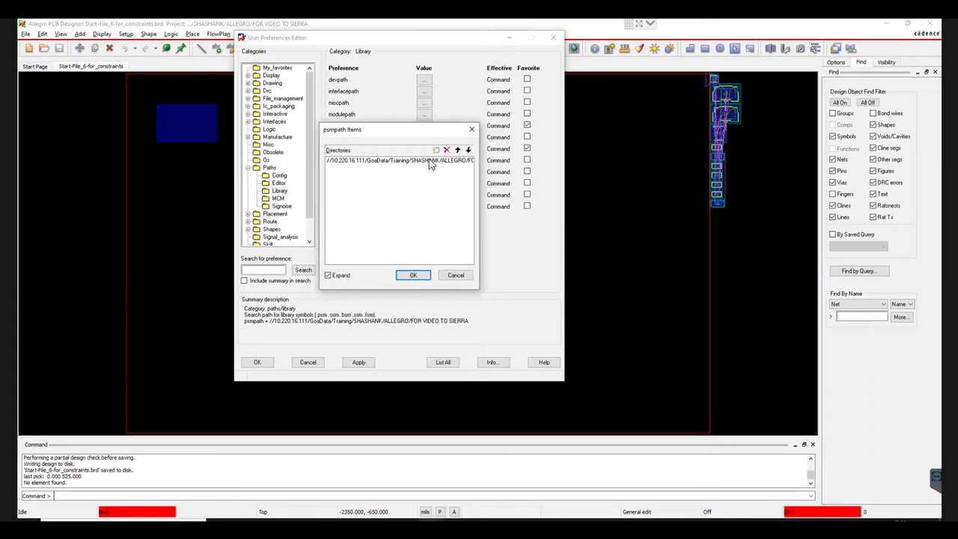
{"action": "left_click", "coordinate": [431, 161]}
{"action": "left_click", "coordinate": [446, 149]}
{"action": "left_click", "coordinate": [437, 150]}
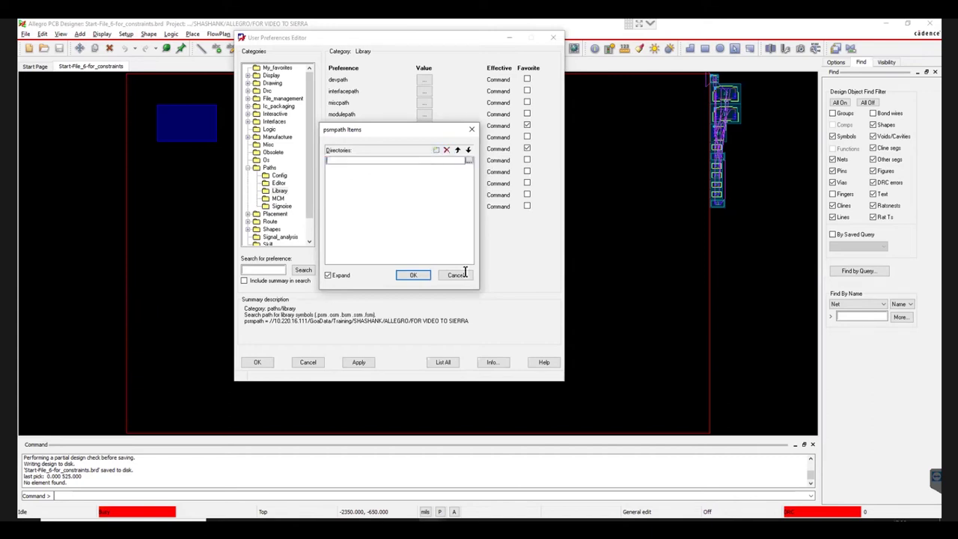
{"action": "type", "text": "\\\\10.220.16.111\\GoaData\\Training\\SHASHANK\\ALLEGRO\\FOR VIDEO TO SIERRA"}
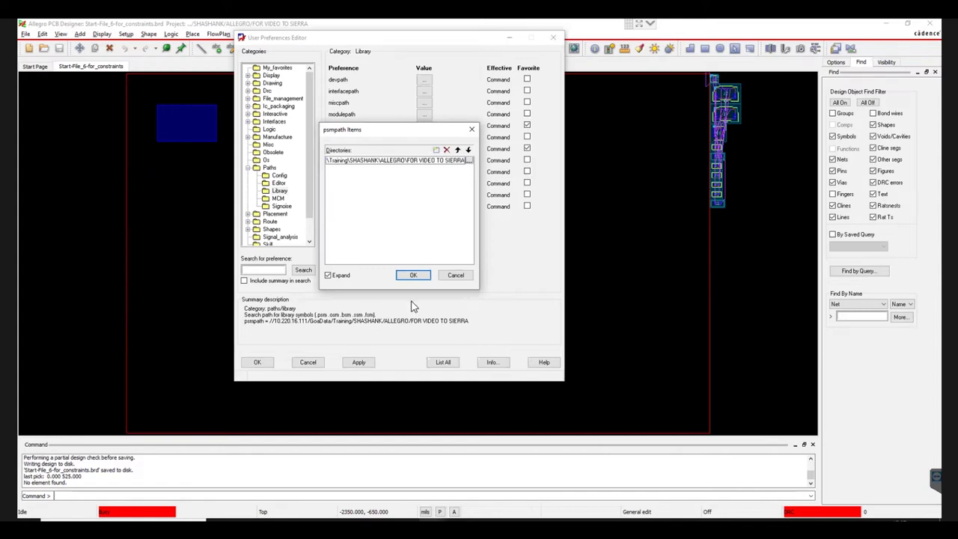
{"action": "left_click", "coordinate": [422, 276]}
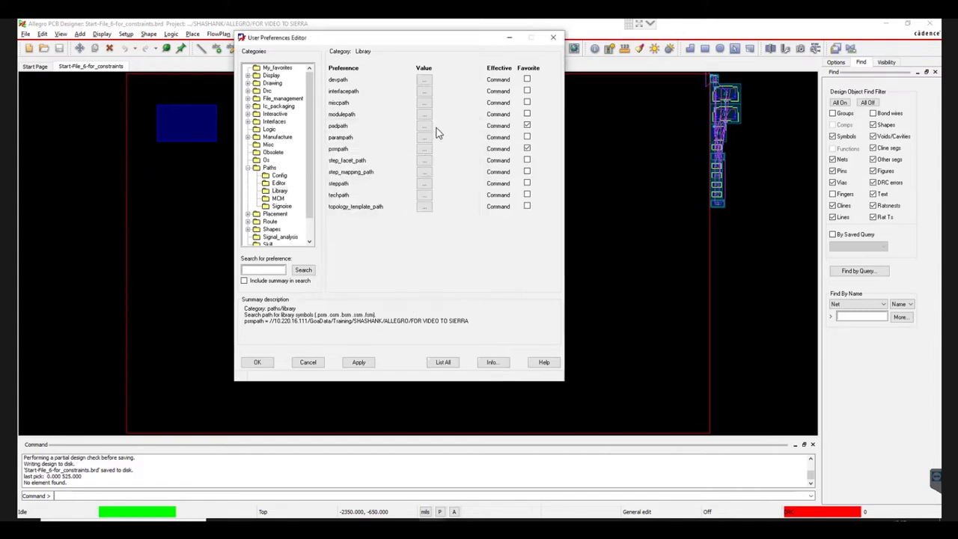
Step: Check steppath unchanged, then apply and save the preferences
{"action": "left_click", "coordinate": [423, 183]}
{"action": "key", "text": "Escape"}
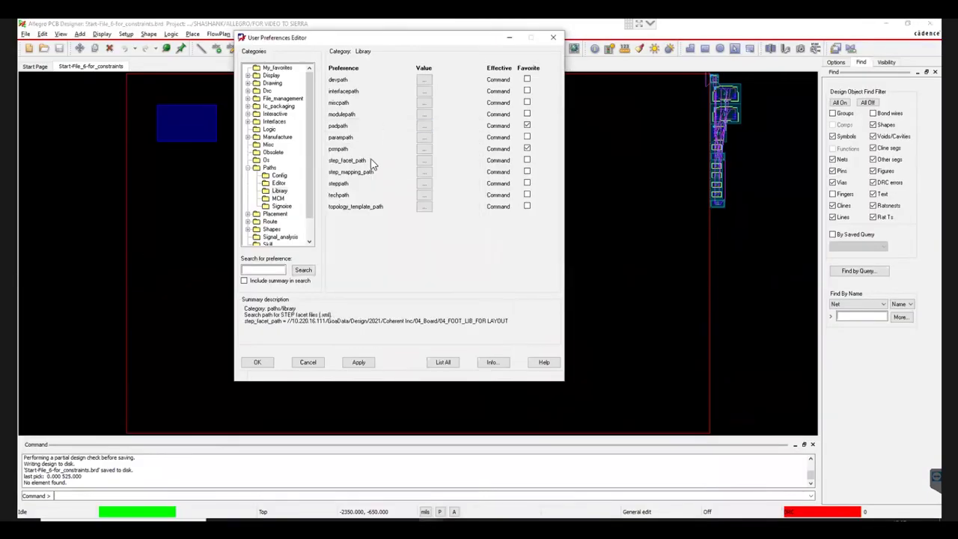
{"action": "left_click", "coordinate": [368, 364]}
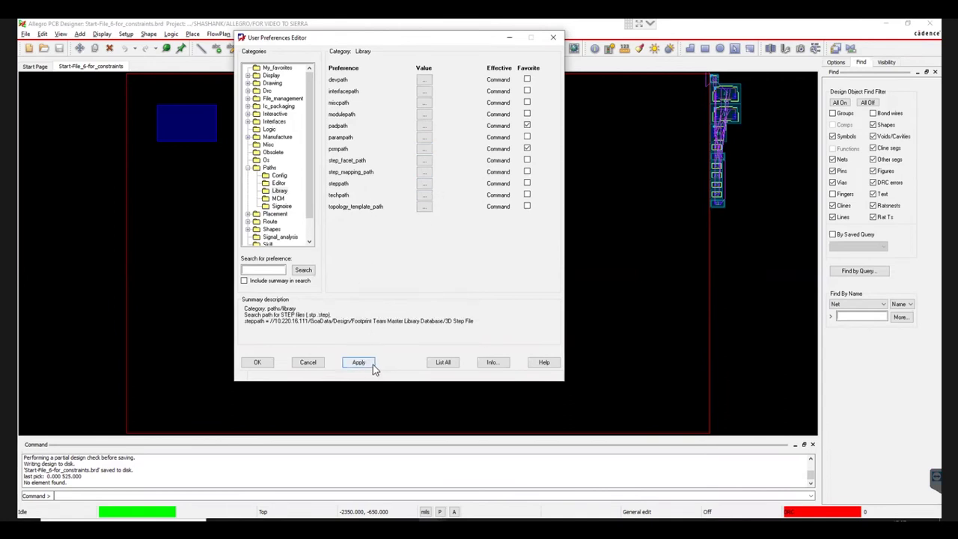
{"action": "left_click", "coordinate": [267, 365]}
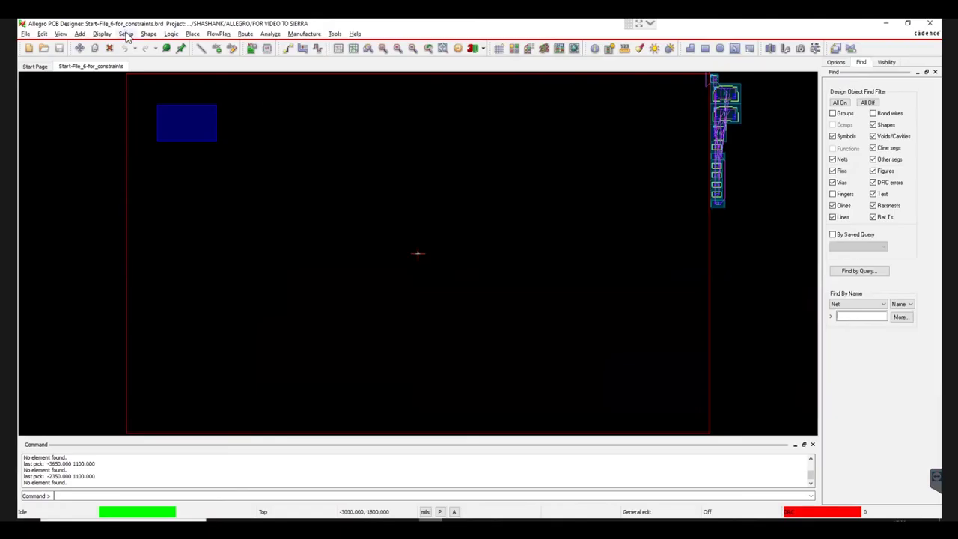
Step: Reopen Constraint Manager on the Physical Constraint Set All Layers worksheet
{"action": "left_click", "coordinate": [125, 33]}
{"action": "mouse_move", "coordinate": [150, 176]}
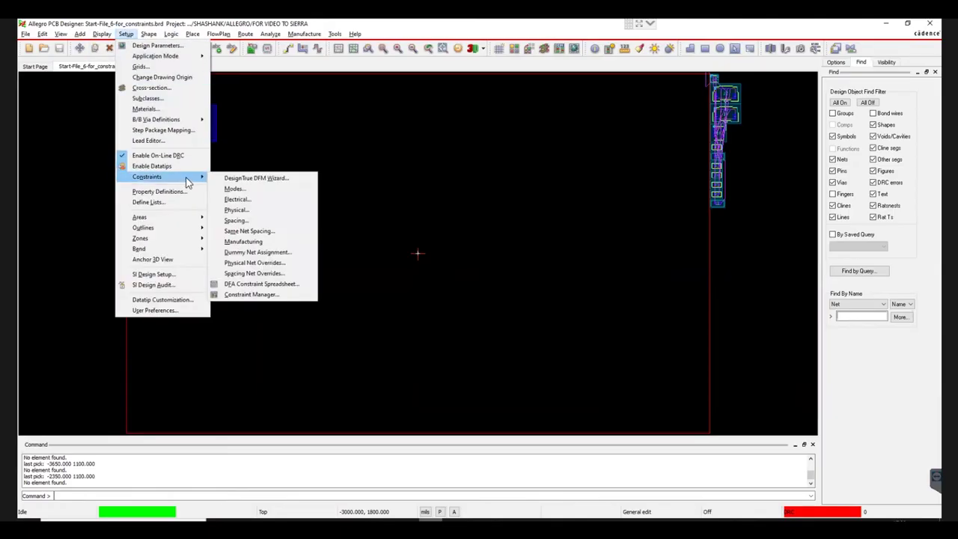
{"action": "left_click", "coordinate": [291, 298]}
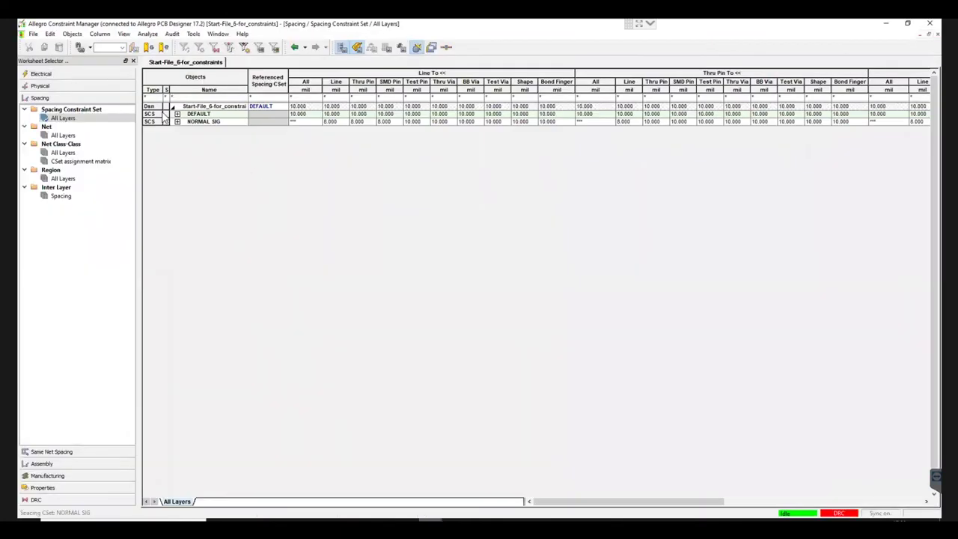
{"action": "left_click", "coordinate": [52, 85]}
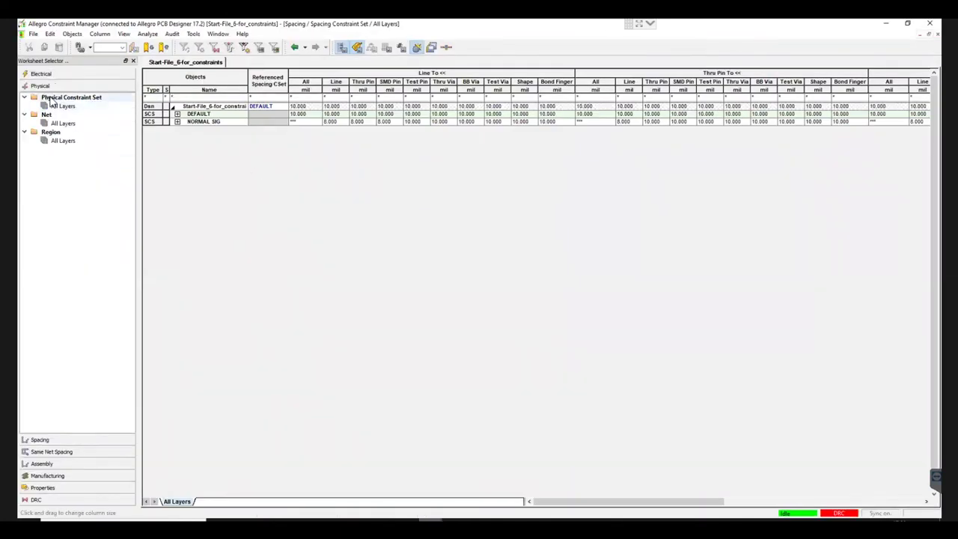
{"action": "left_click", "coordinate": [65, 100]}
{"action": "left_click", "coordinate": [64, 107]}
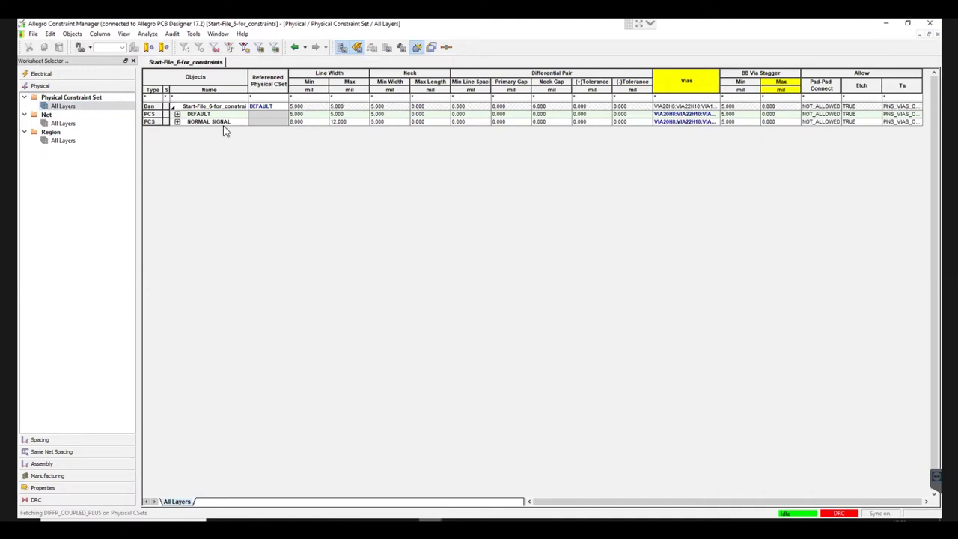
Step: Open NORMAL SIGNAL's via list editor and remove all existing vias
{"action": "double_click", "coordinate": [695, 124]}
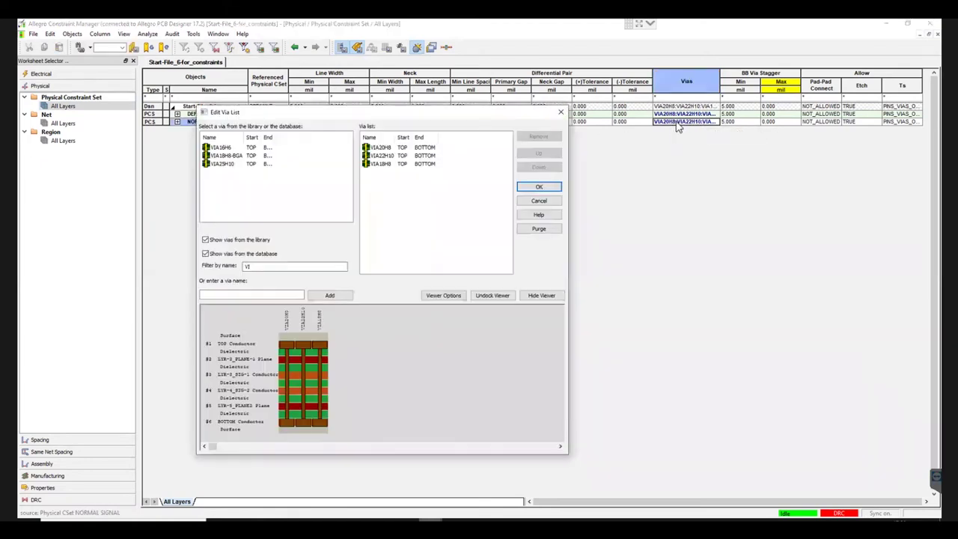
{"action": "left_click", "coordinate": [560, 113]}
{"action": "double_click", "coordinate": [686, 121]}
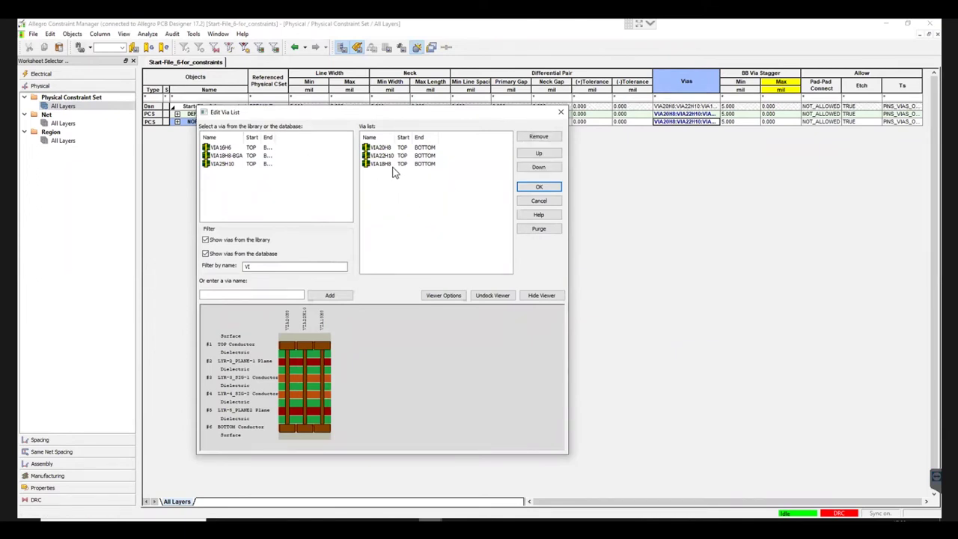
{"action": "left_click_drag", "start_coordinate": [382, 164], "coordinate": [383, 147]}
{"action": "left_click", "coordinate": [538, 136]}
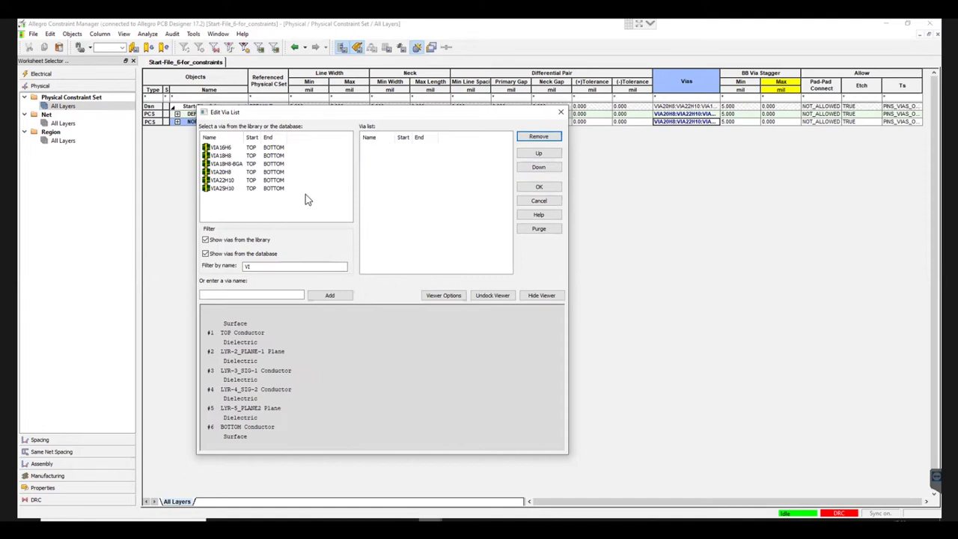
Step: Add VIA22H10, VIA20H8 and VIA18H8 to NORMAL SIGNAL's via list and confirm
{"action": "left_click", "coordinate": [230, 182]}
{"action": "double_click", "coordinate": [224, 182]}
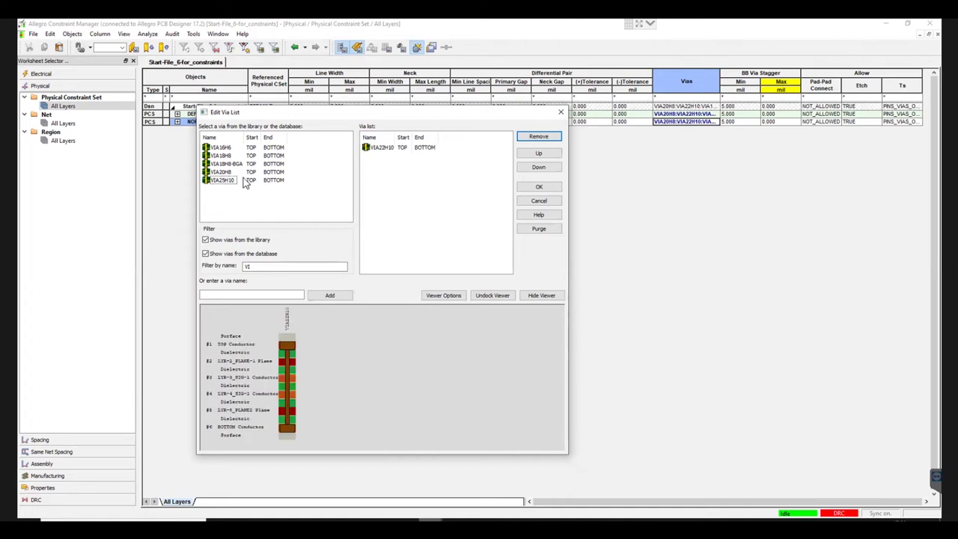
{"action": "left_click", "coordinate": [224, 174]}
{"action": "double_click", "coordinate": [225, 173]}
{"action": "left_click", "coordinate": [227, 157]}
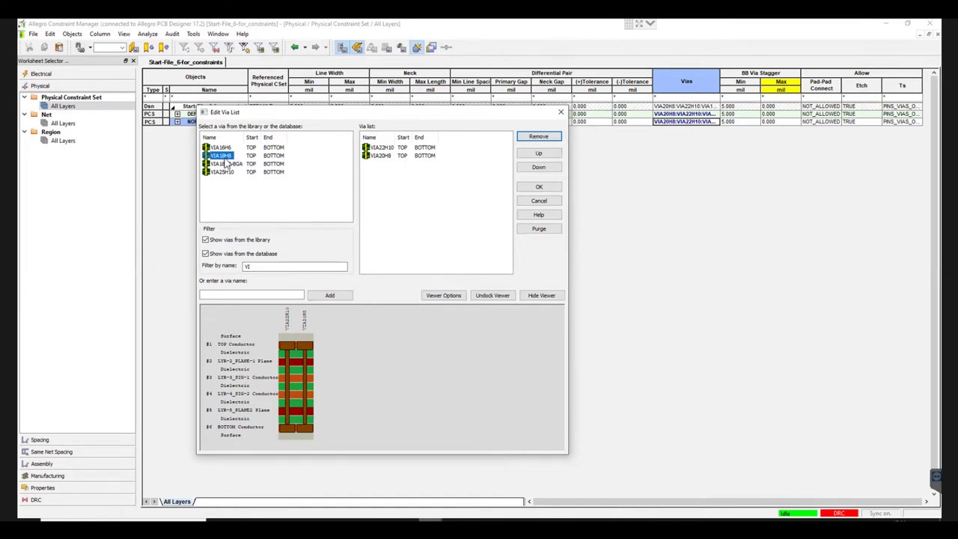
{"action": "double_click", "coordinate": [224, 156]}
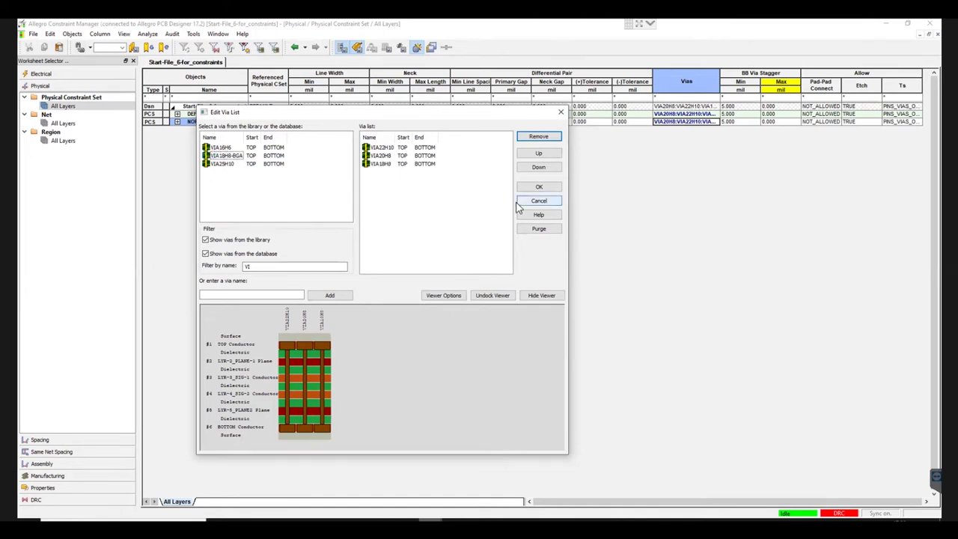
{"action": "left_click", "coordinate": [379, 149]}
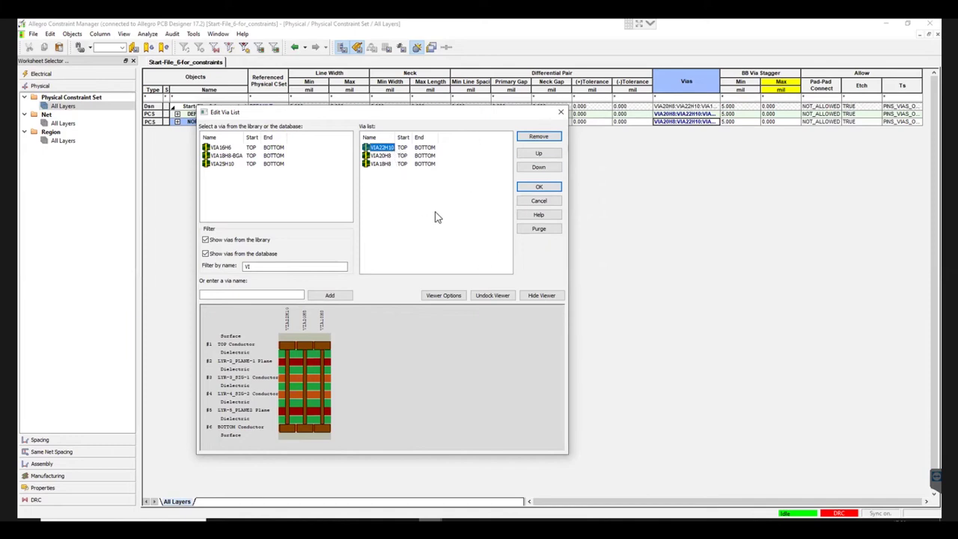
{"action": "left_click", "coordinate": [552, 188]}
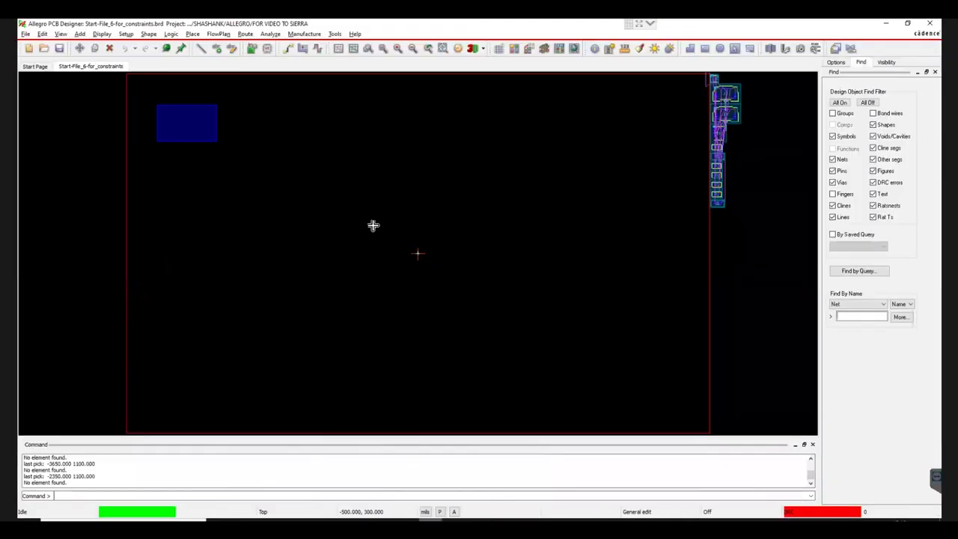
{"action": "left_click", "coordinate": [125, 34]}
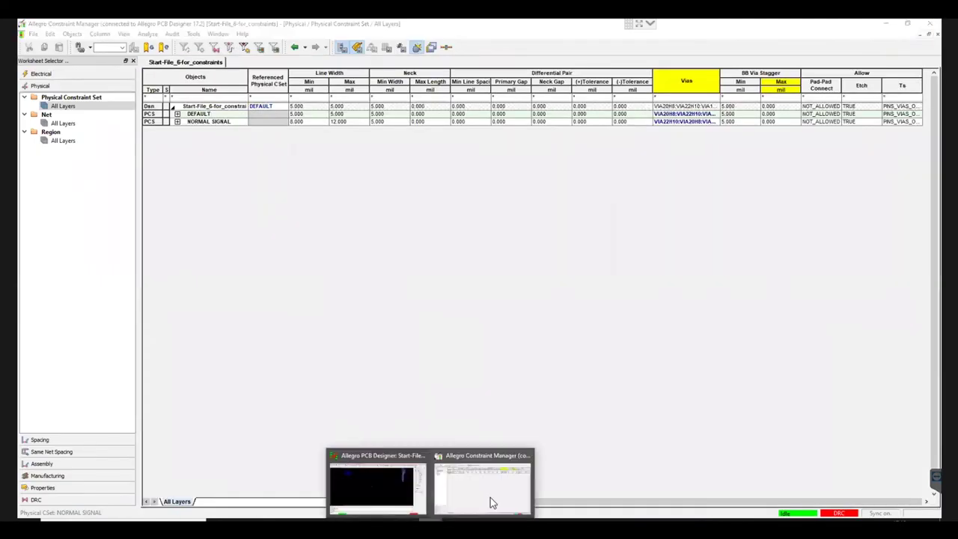
Step: Switch from the Cross-section Editor back to the Constraint Manager window
{"action": "left_click", "coordinate": [490, 497]}
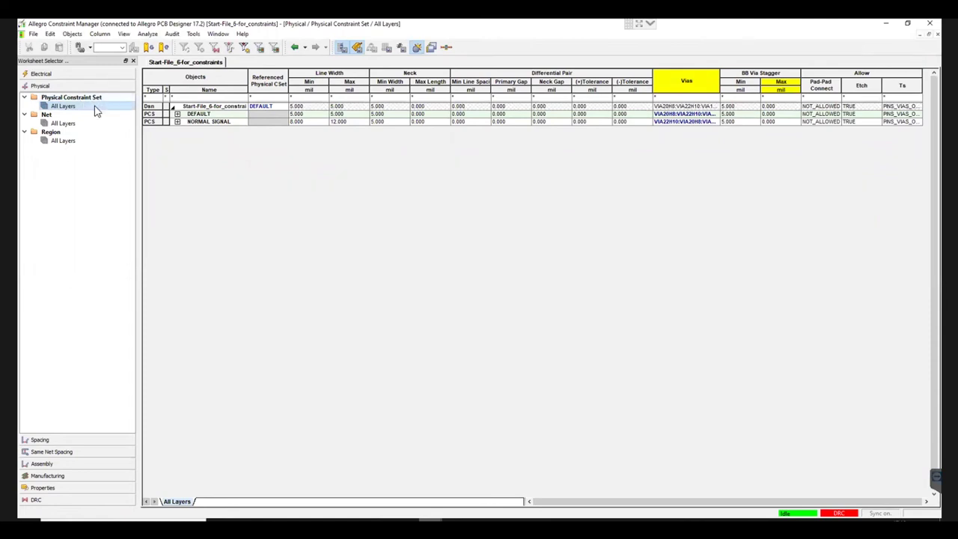
Step: Expand NORMAL SIGNAL's Conductor and Plane groups down to the LYR-5_PLANE2 row
{"action": "left_click", "coordinate": [184, 123]}
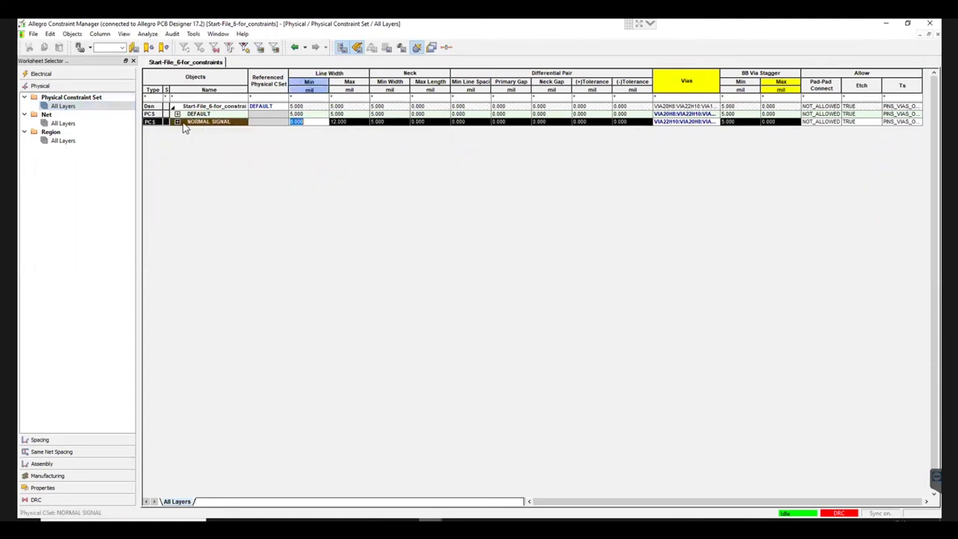
{"action": "left_click", "coordinate": [182, 123]}
{"action": "left_click", "coordinate": [182, 131]}
{"action": "left_click", "coordinate": [182, 168]}
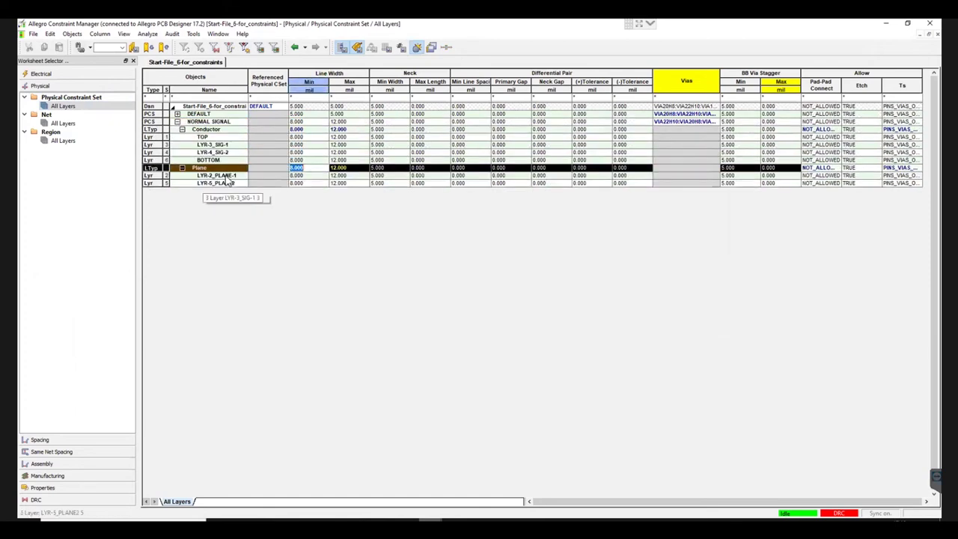
{"action": "key", "text": "Down"}
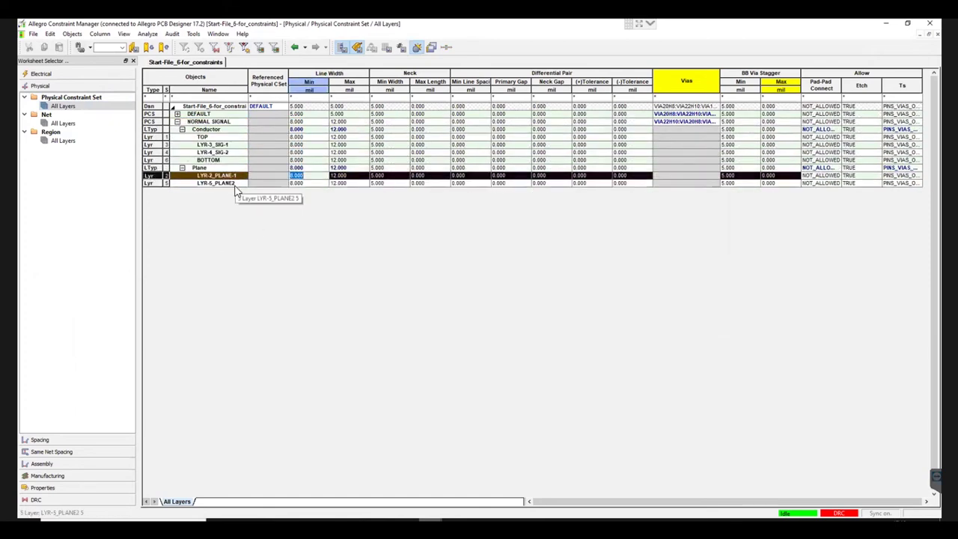
{"action": "key", "text": "Down"}
Step: Bring the Start-File_6-for_constraints board back to the front in PCB Designer
{"action": "left_click", "coordinate": [427, 479]}
{"action": "right_click", "coordinate": [324, 173]}
{"action": "left_click", "coordinate": [306, 134]}
Step: Try right-click menus on the board near the top-left plane shape
{"action": "right_click", "coordinate": [188, 112]}
{"action": "left_click", "coordinate": [200, 94]}
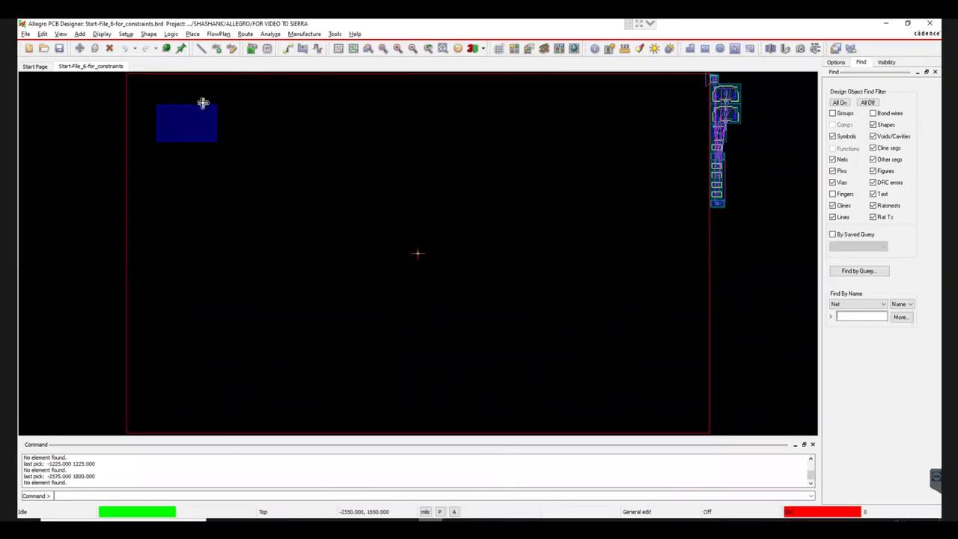
{"action": "right_click", "coordinate": [186, 92]}
{"action": "left_click", "coordinate": [186, 92]}
{"action": "right_click", "coordinate": [165, 88]}
{"action": "left_click", "coordinate": [208, 109]}
{"action": "right_click", "coordinate": [232, 98]}
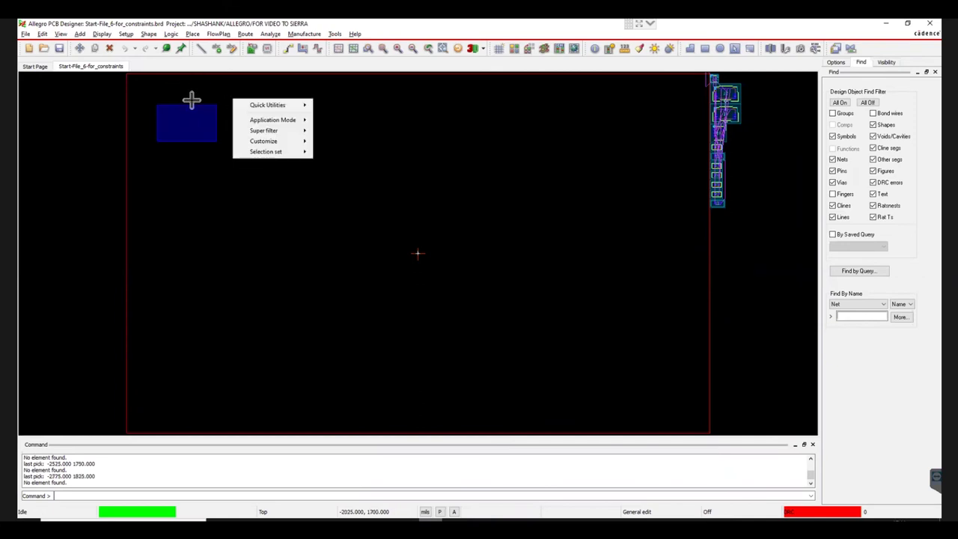
{"action": "left_click", "coordinate": [234, 106]}
{"action": "right_click", "coordinate": [202, 95]}
{"action": "left_click", "coordinate": [188, 87]}
Step: Select the plane rectangle with Shape > Select Shape or Void and open its Parameters
{"action": "left_click", "coordinate": [148, 34]}
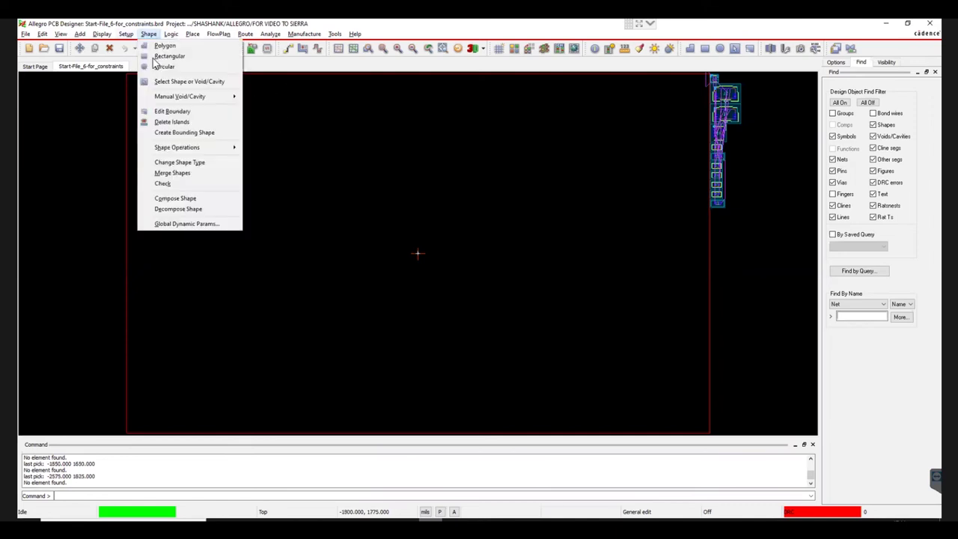
{"action": "left_click", "coordinate": [231, 84]}
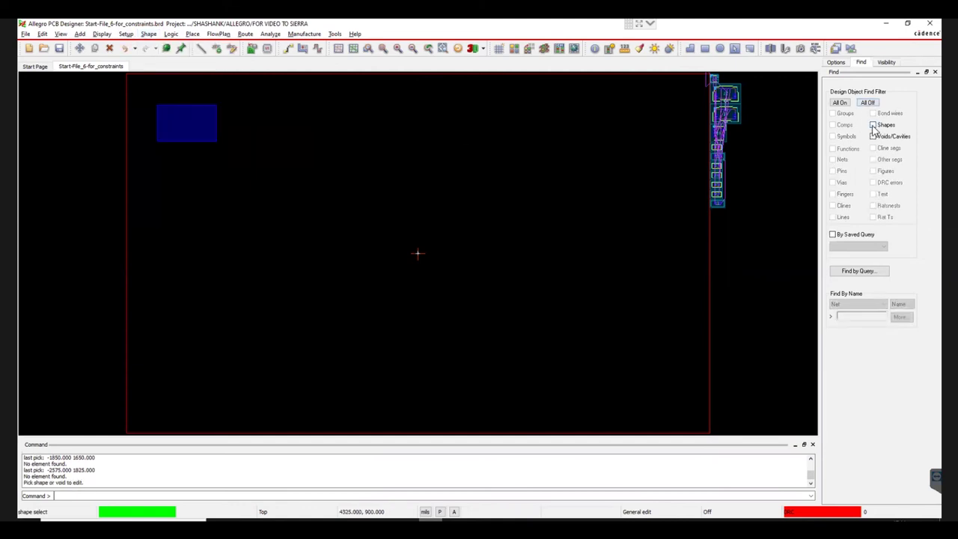
{"action": "left_click", "coordinate": [214, 118]}
{"action": "right_click", "coordinate": [215, 117]}
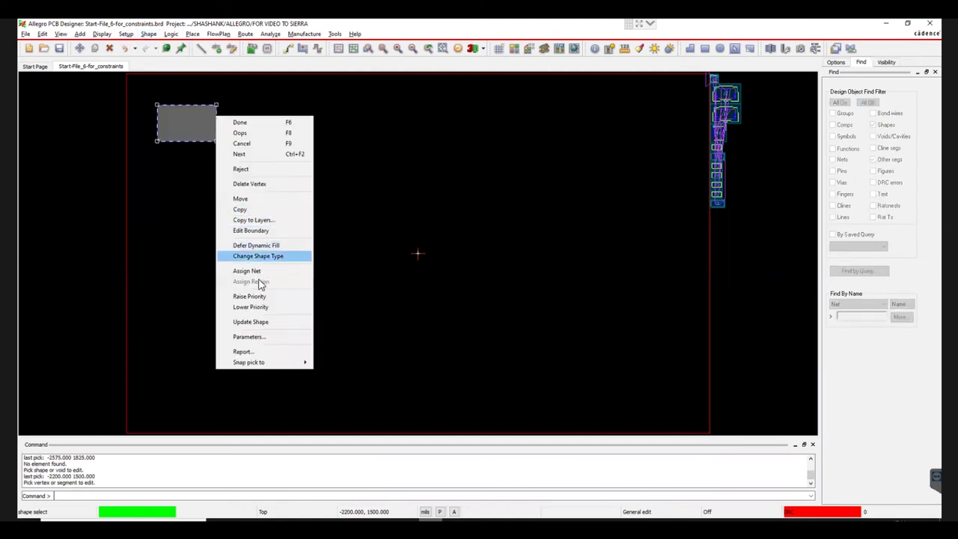
{"action": "left_click", "coordinate": [274, 337]}
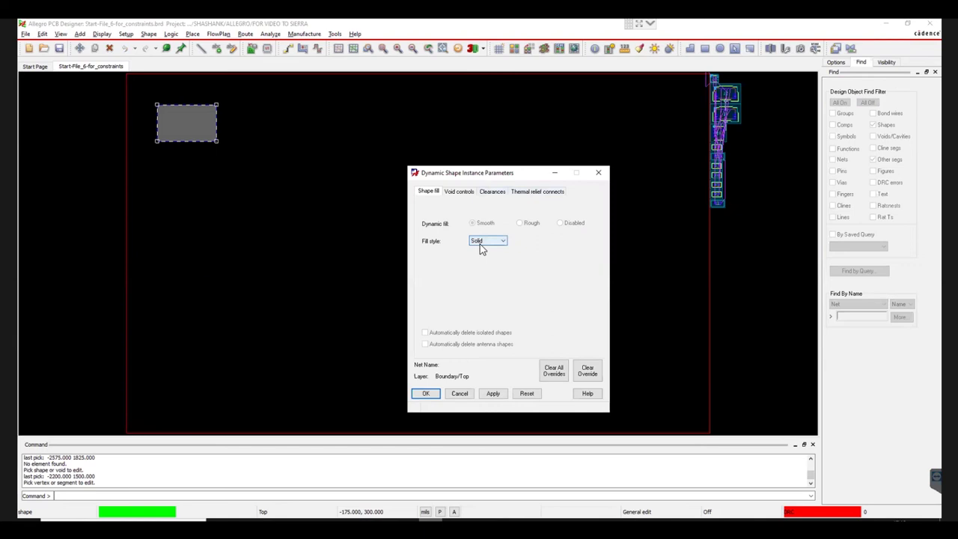
Step: Preview a horizontal crosshatch fill on the shape with Apply
{"action": "left_click", "coordinate": [500, 245]}
{"action": "left_click", "coordinate": [491, 240]}
{"action": "left_click", "coordinate": [491, 259]}
{"action": "left_click", "coordinate": [575, 240]}
{"action": "left_click", "coordinate": [570, 257]}
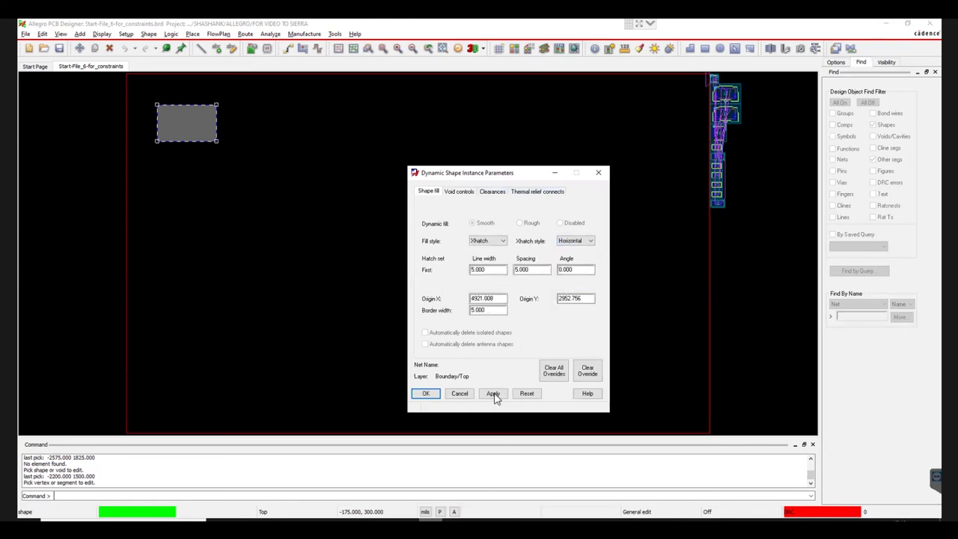
{"action": "left_click", "coordinate": [493, 393]}
Step: Set the shape's fill style back to Solid and confirm
{"action": "left_click", "coordinate": [487, 240]}
{"action": "left_click", "coordinate": [483, 250]}
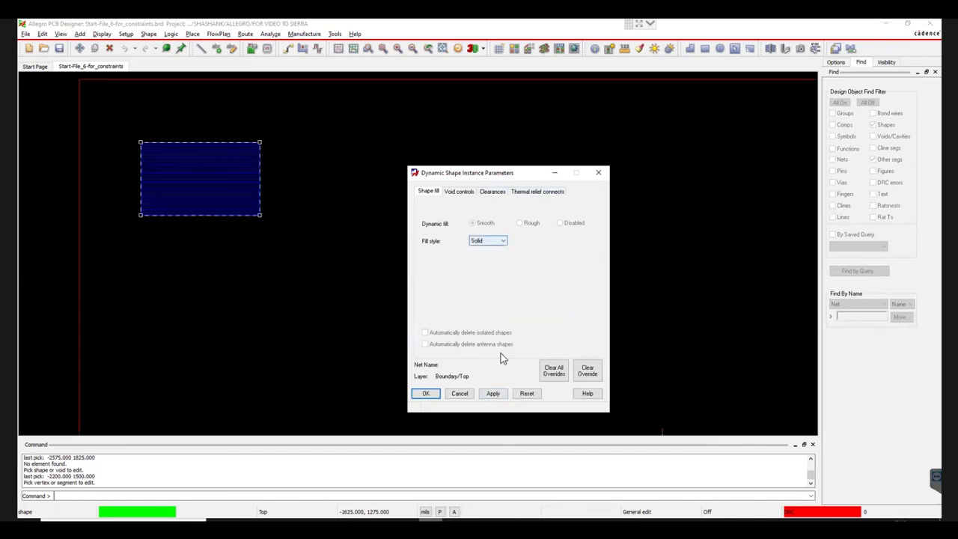
{"action": "left_click", "coordinate": [426, 393]}
{"action": "right_click", "coordinate": [335, 249]}
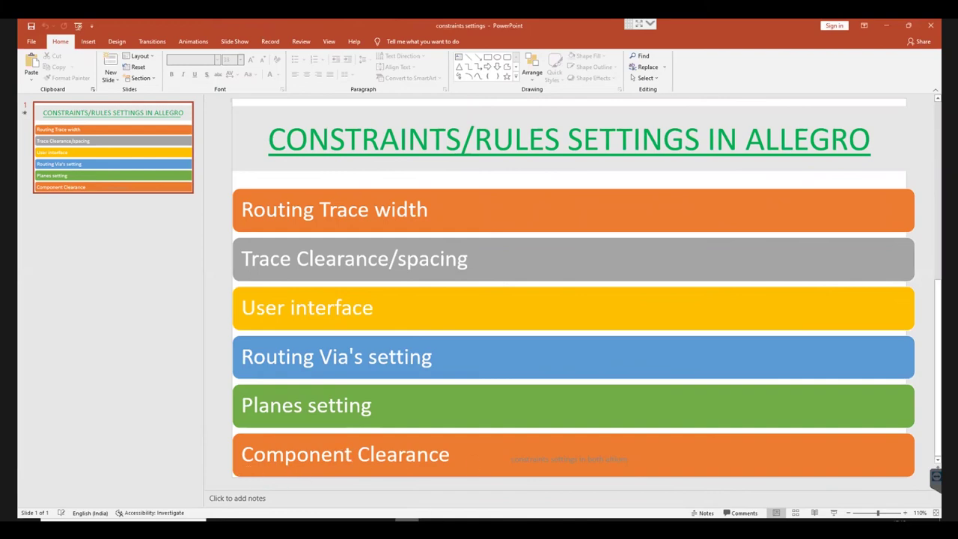
{"action": "left_click", "coordinate": [430, 521]}
Step: Open Constraint Manager's Manufacturing DFA PkgToPkg Spacing worksheet, showing sets Dfapkgcs1 and Dfapkgcs2
{"action": "right_click", "coordinate": [378, 290]}
{"action": "left_click", "coordinate": [364, 218]}
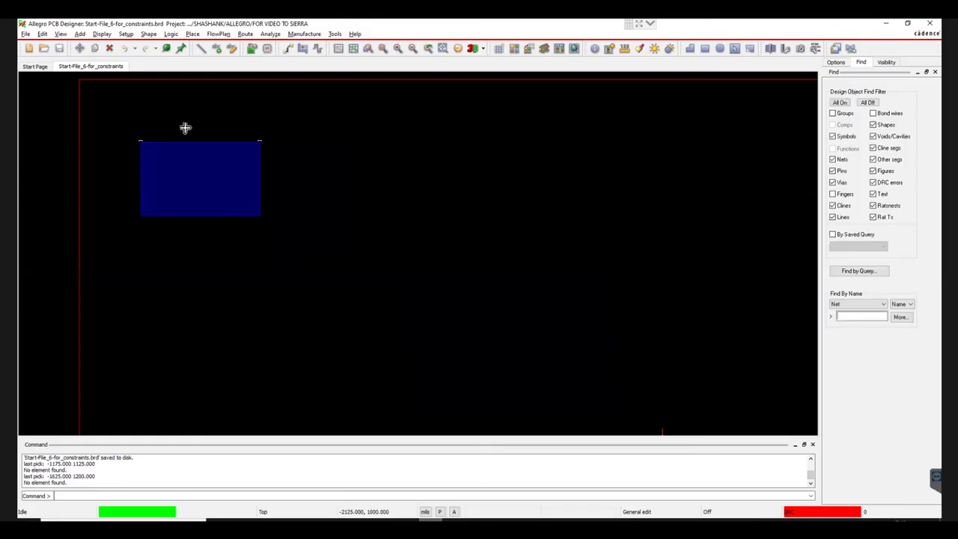
{"action": "left_click", "coordinate": [174, 112]}
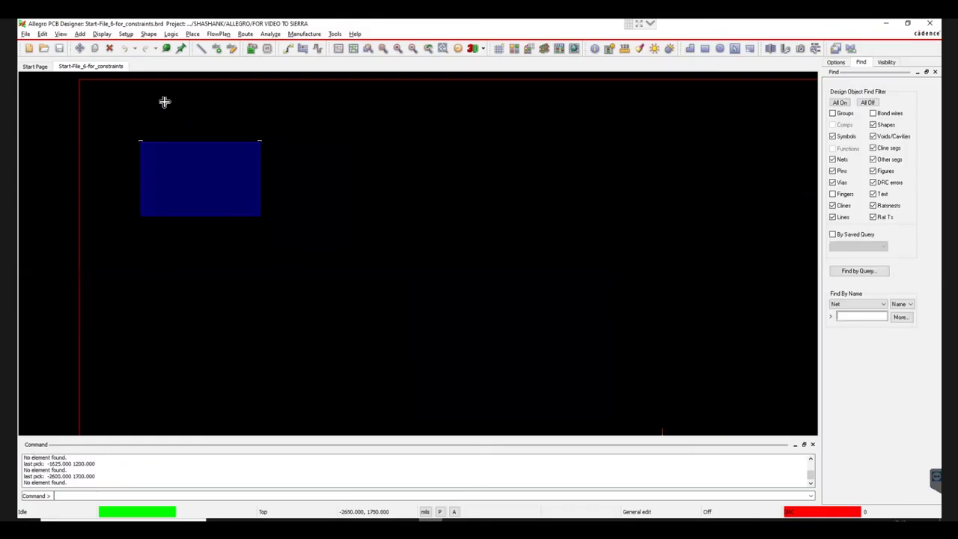
{"action": "left_click", "coordinate": [126, 34]}
{"action": "mouse_move", "coordinate": [147, 176]}
{"action": "left_click", "coordinate": [297, 302]}
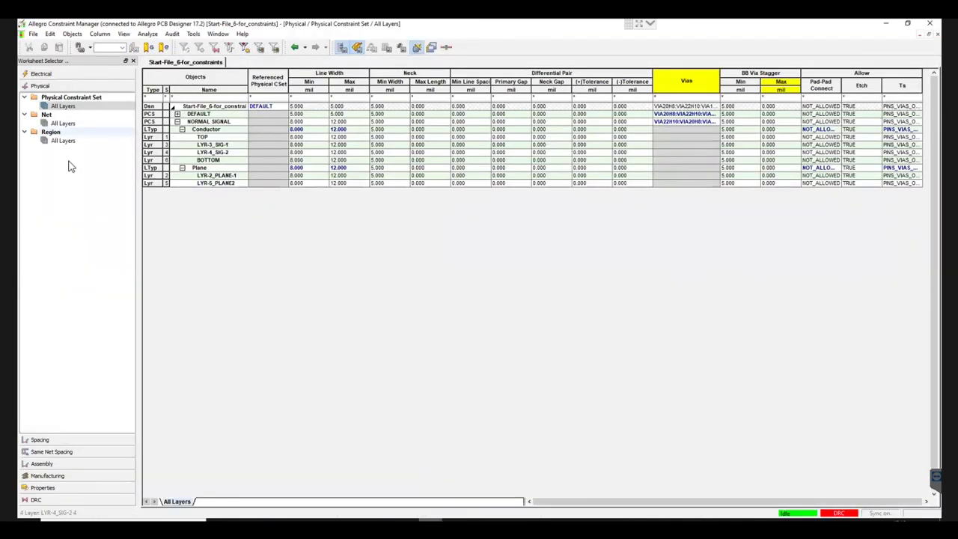
{"action": "left_click", "coordinate": [70, 477]}
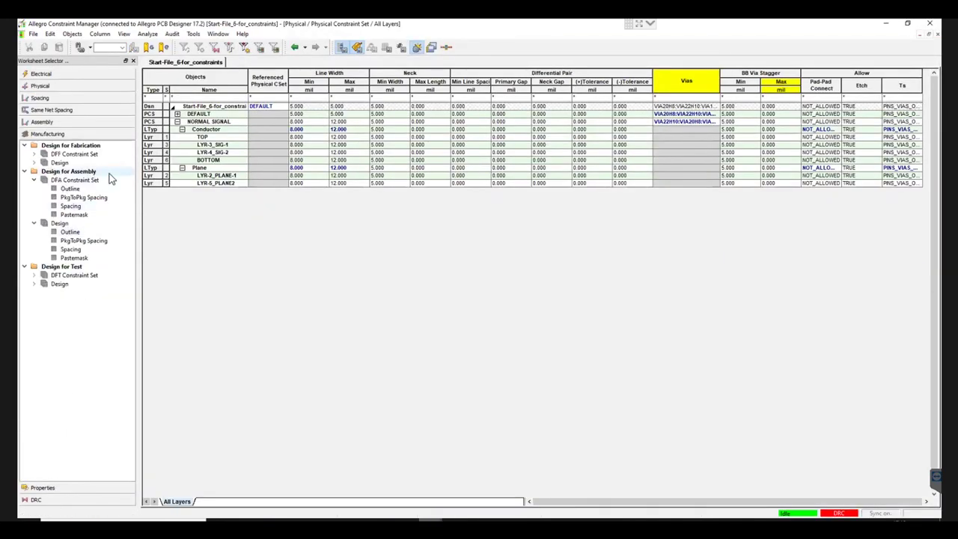
{"action": "left_click", "coordinate": [66, 198]}
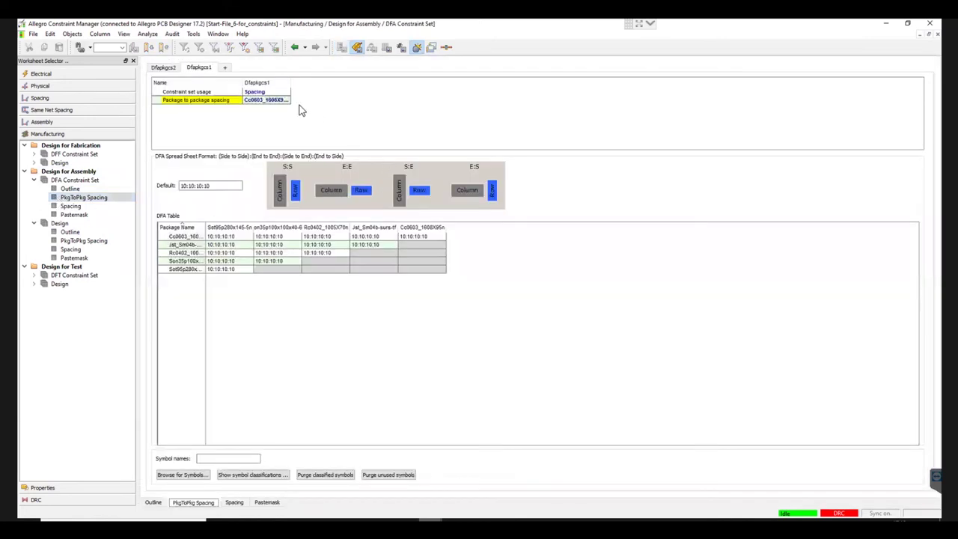
Step: Create a new package-to-package spacing set, renaming DFAPKGCS3 to New
{"action": "left_click", "coordinate": [227, 70]}
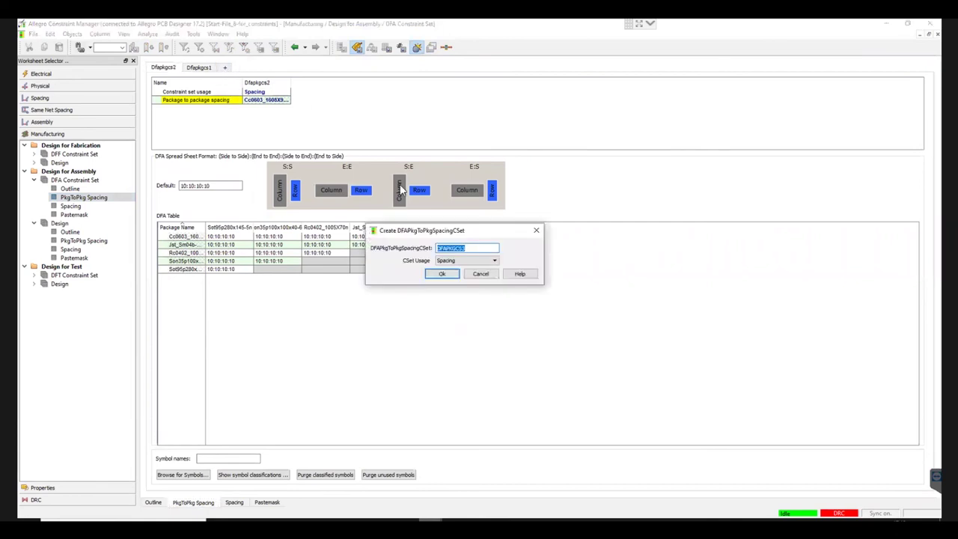
{"action": "left_click", "coordinate": [432, 250]}
{"action": "left_click_drag", "start_coordinate": [432, 249], "coordinate": [474, 248]}
{"action": "left_click", "coordinate": [474, 247]}
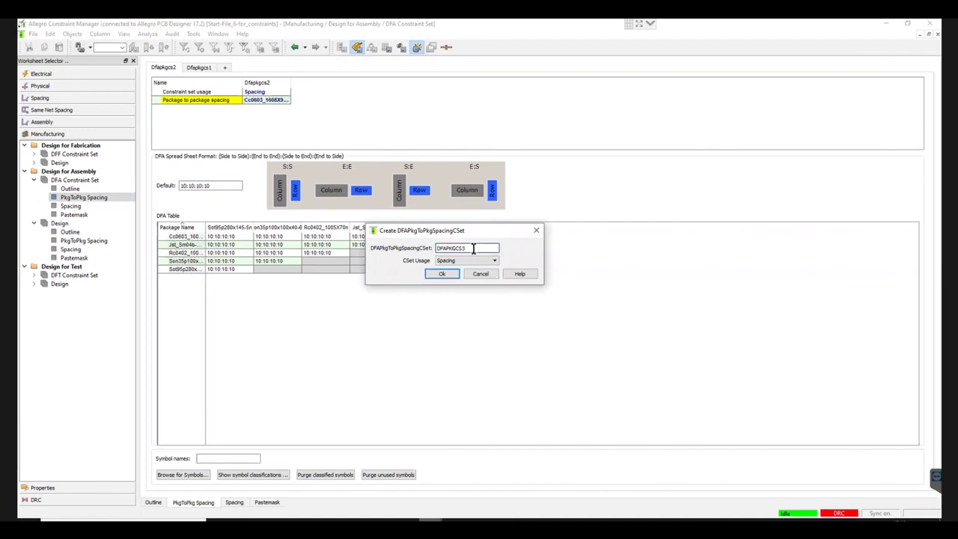
{"action": "double_click", "coordinate": [439, 252]}
{"action": "type", "text": "New"}
{"action": "left_click", "coordinate": [441, 273]}
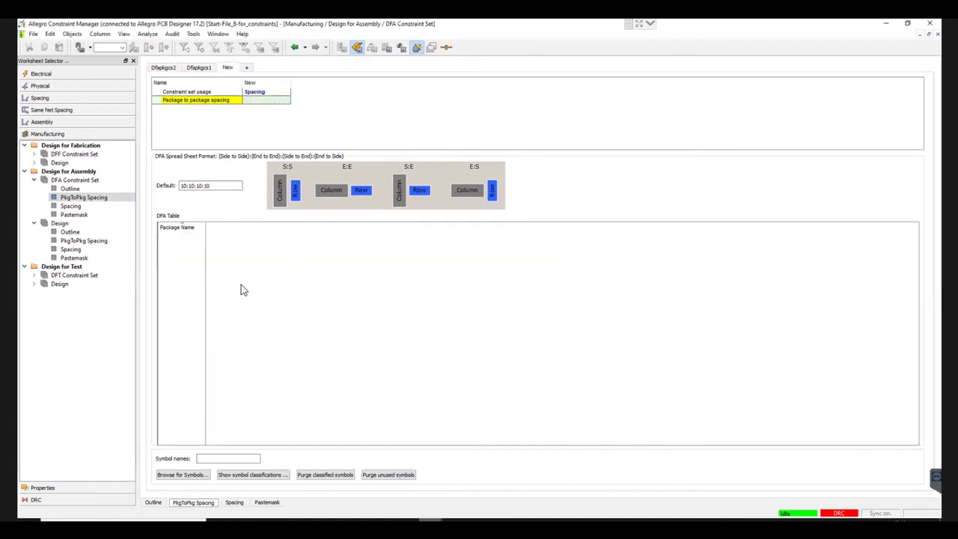
Step: Edit the New set's Default spacing value, entering 1
{"action": "double_click", "coordinate": [184, 186]}
{"action": "left_click", "coordinate": [185, 187]}
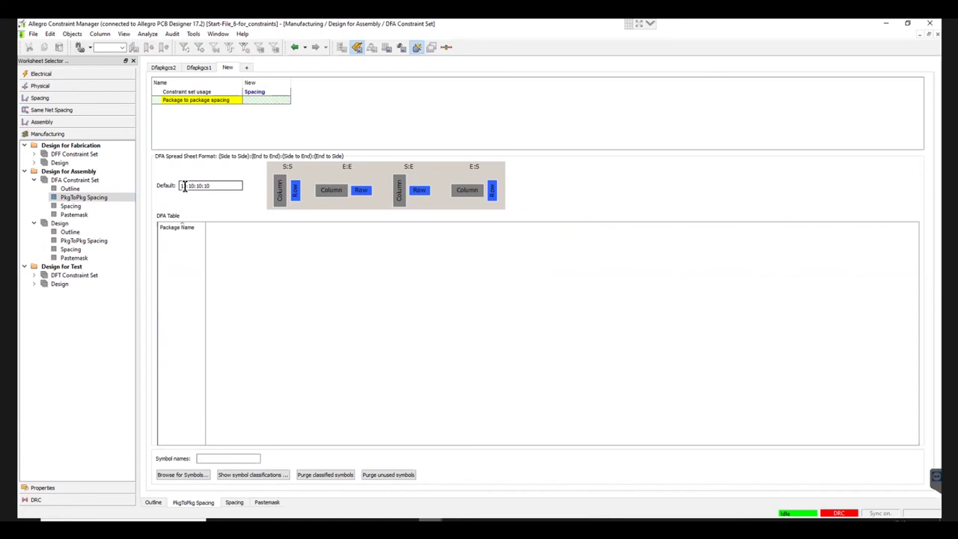
{"action": "type", "text": "10"}
Step: Add all five board packages to the New set's DFA table, filling each pair with 10:10:10:10
{"action": "left_click", "coordinate": [179, 475]}
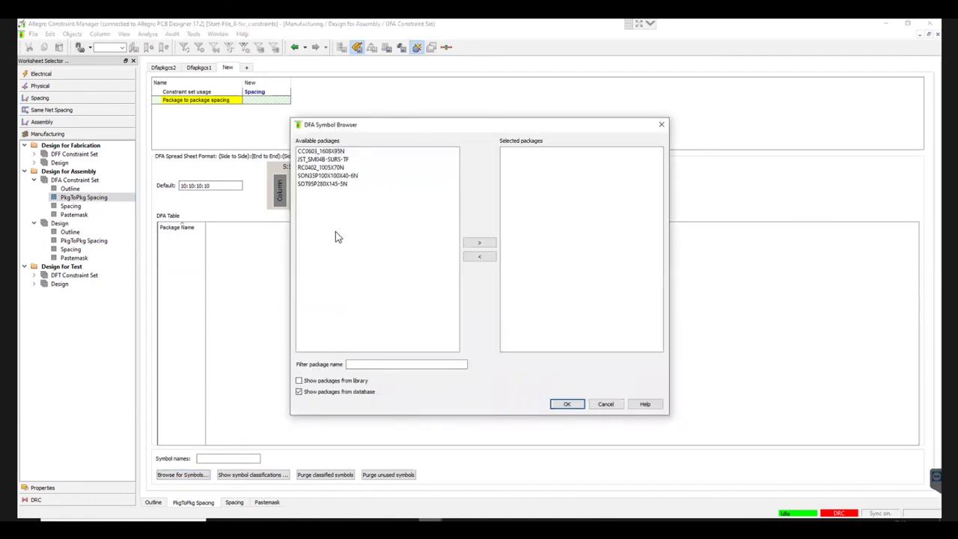
{"action": "left_click_drag", "start_coordinate": [340, 185], "coordinate": [322, 151]}
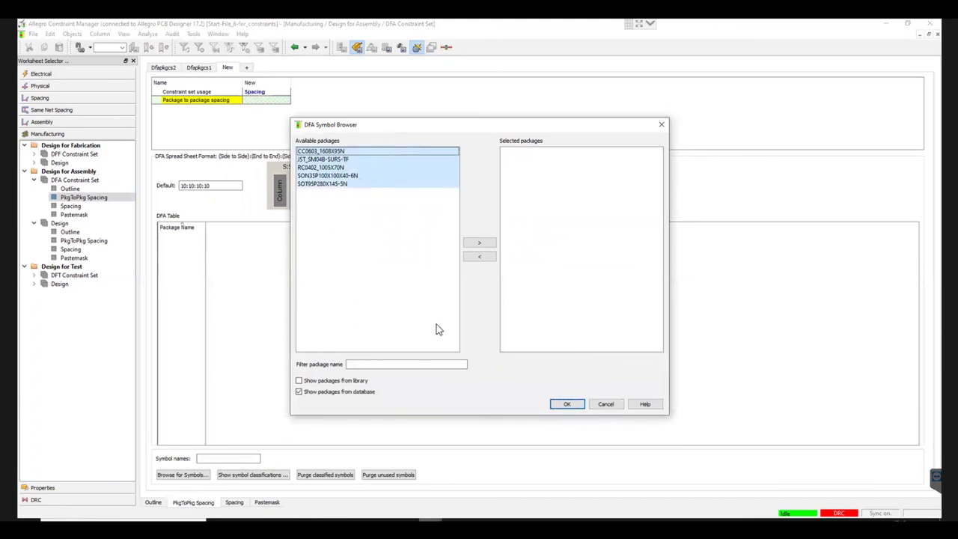
{"action": "left_click", "coordinate": [483, 242]}
{"action": "left_click", "coordinate": [567, 404]}
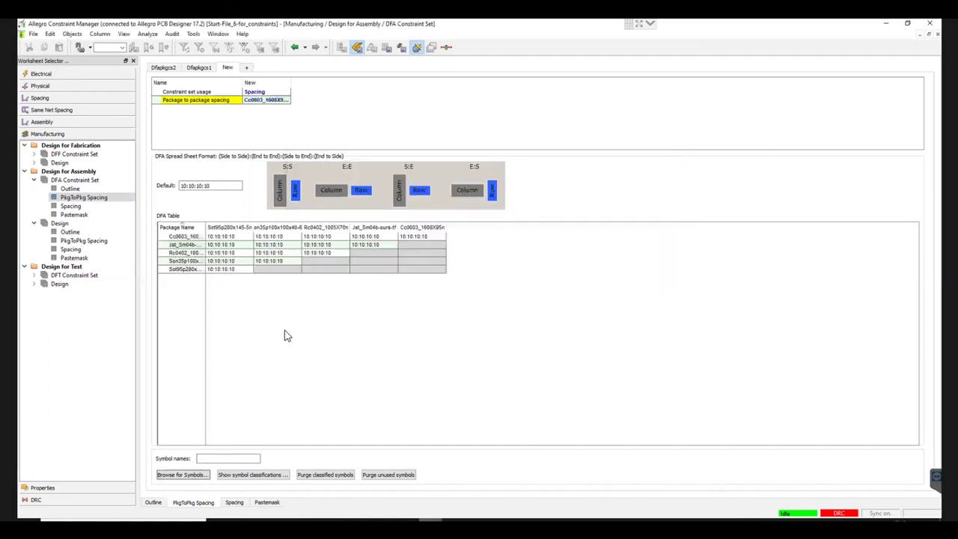